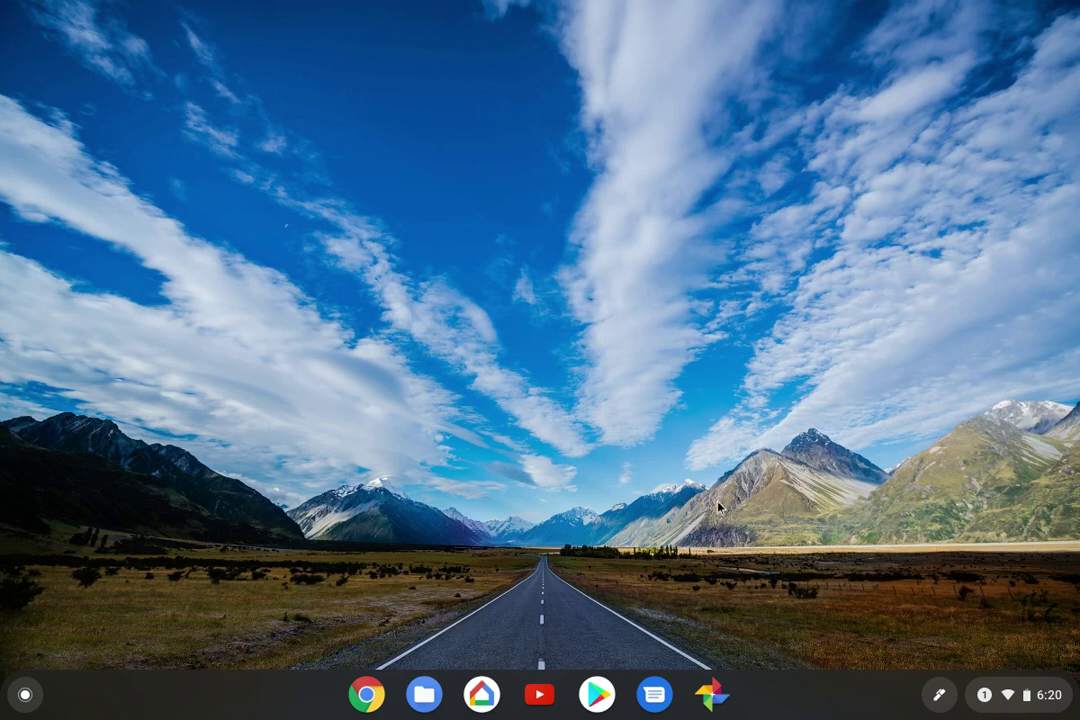
# Open Chrome and run a Google search for 'chrome extensions'.
pyautogui.click(367, 695)
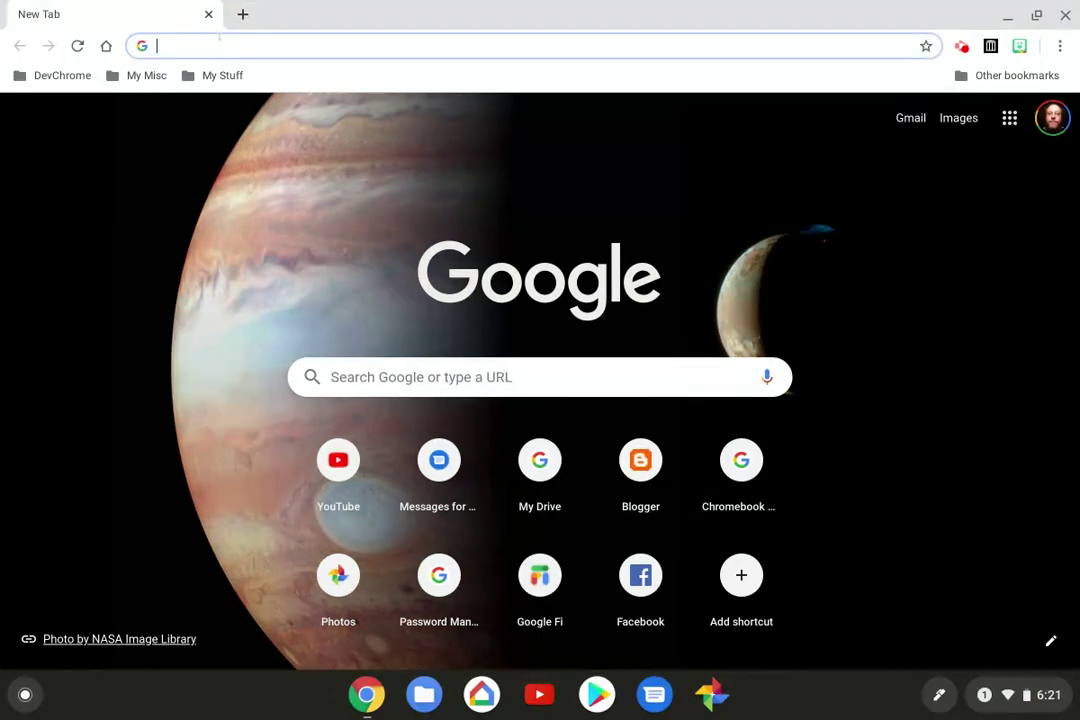
pyautogui.write('chro')
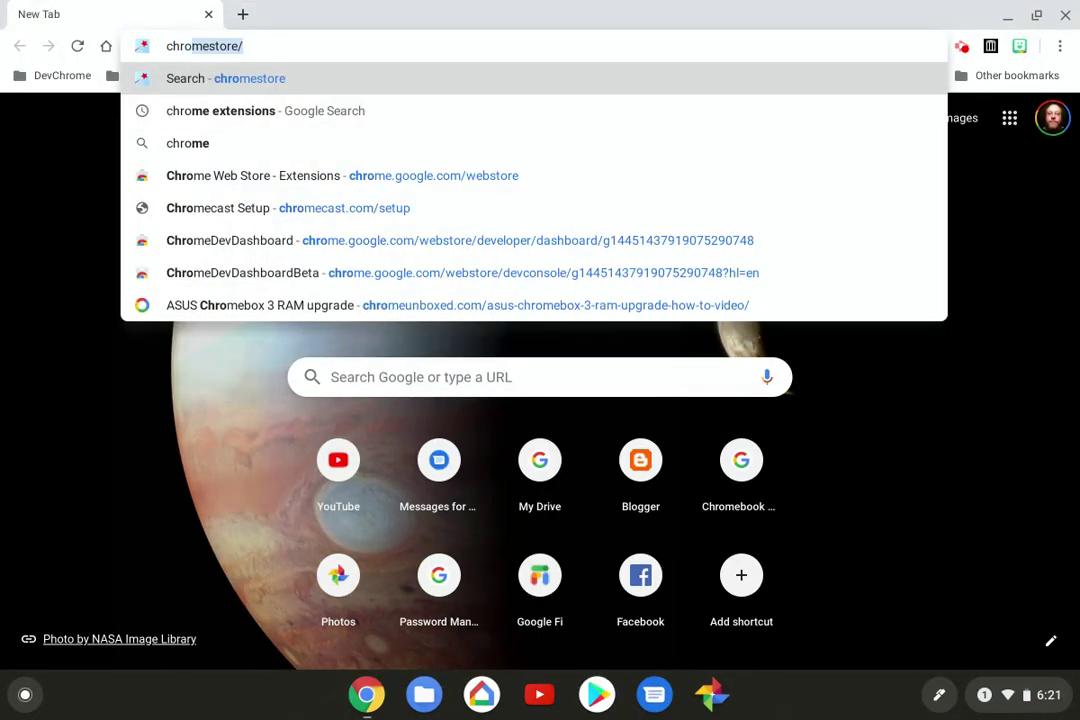
pyautogui.write('me')
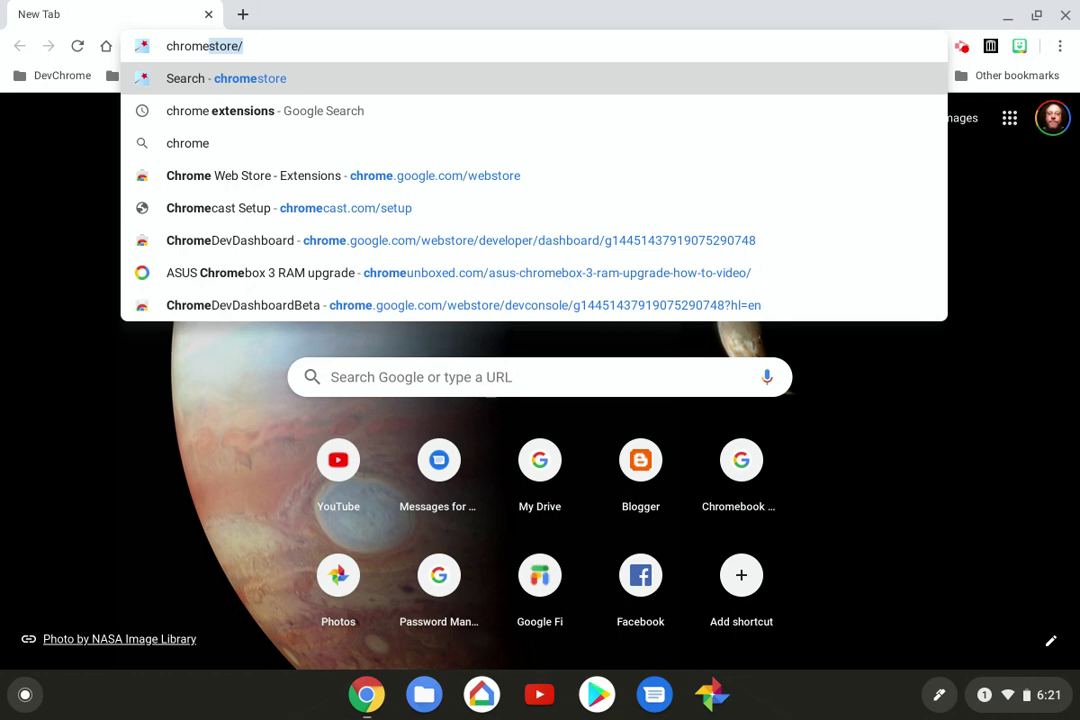
pyautogui.press('Down')
pyautogui.press('Return')
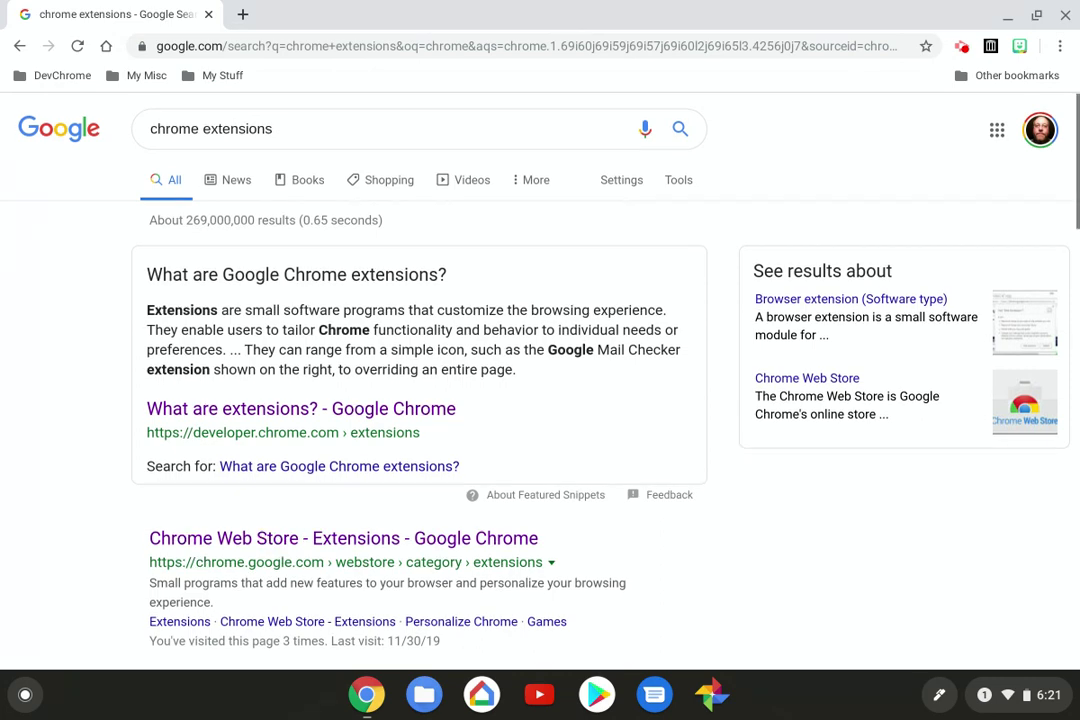
pyautogui.scroll(-5, 420, 400)
pyautogui.scroll(-1, 420, 400)
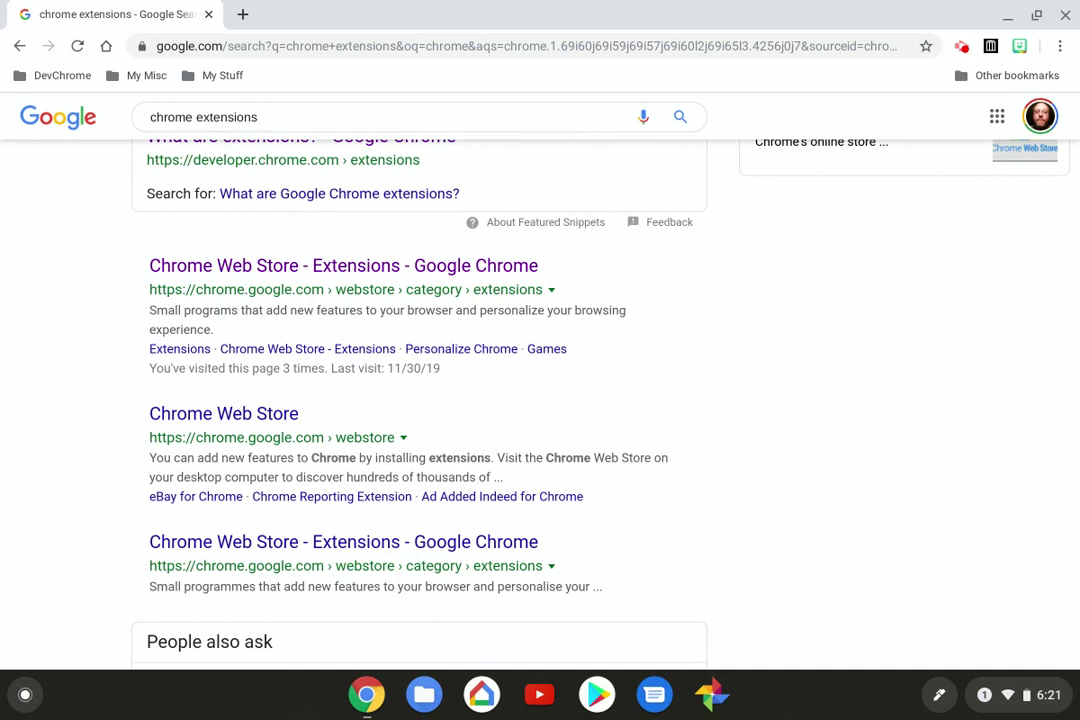
# Turn on the laser pointer stylus tool and go to the Chrome Web Store Extensions page.
pyautogui.click(939, 694)
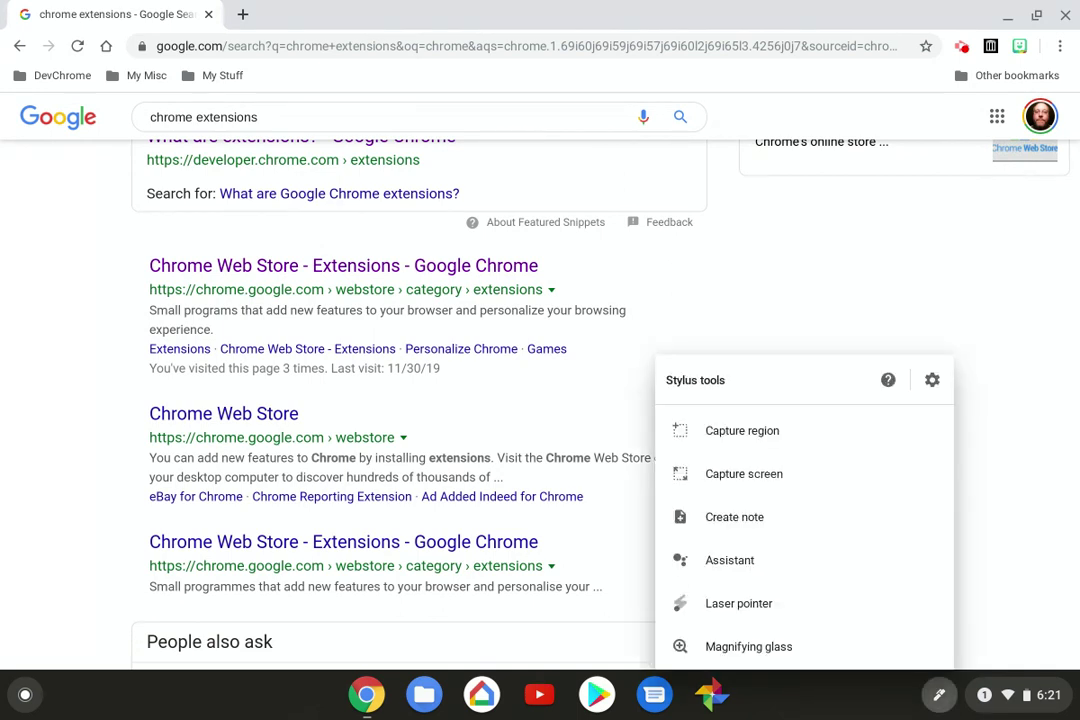
pyautogui.click(739, 603)
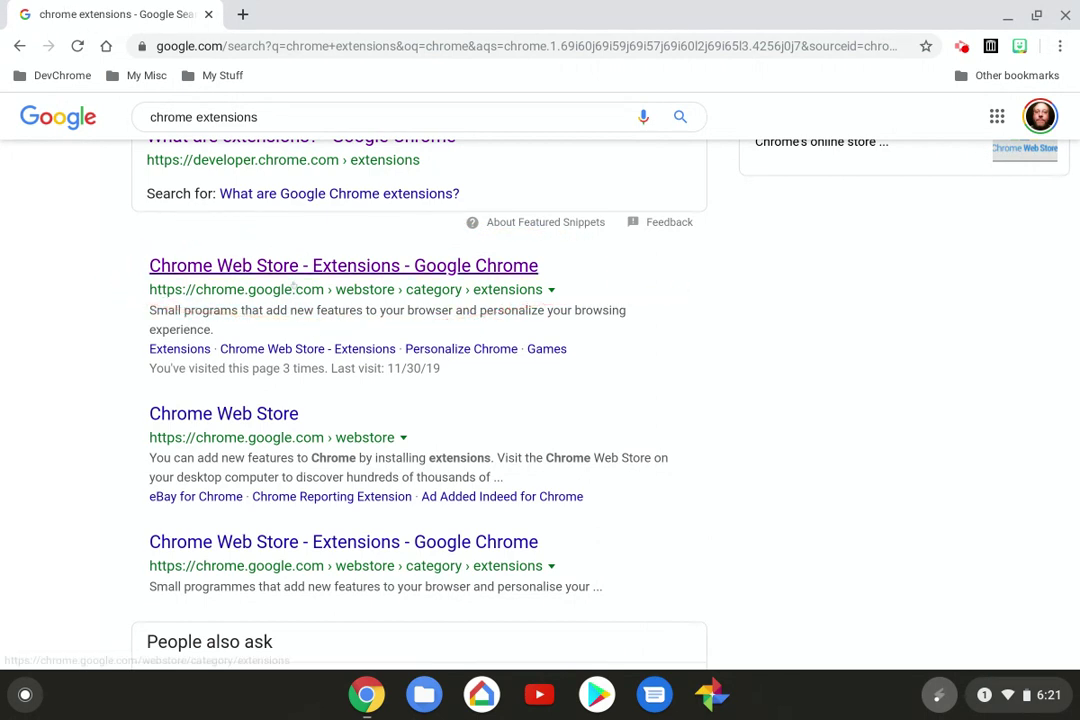
pyautogui.click(292, 284)
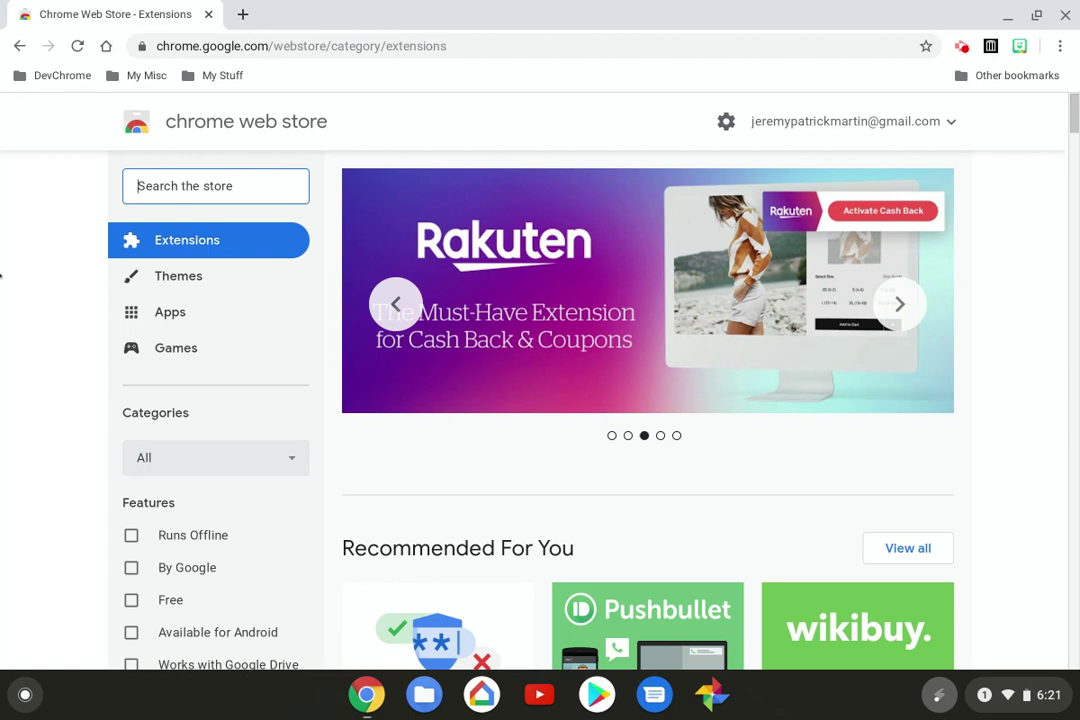
# Search the Chrome Web Store for 'recovery utility' and scroll down to the Apps results.
pyautogui.write('rec')
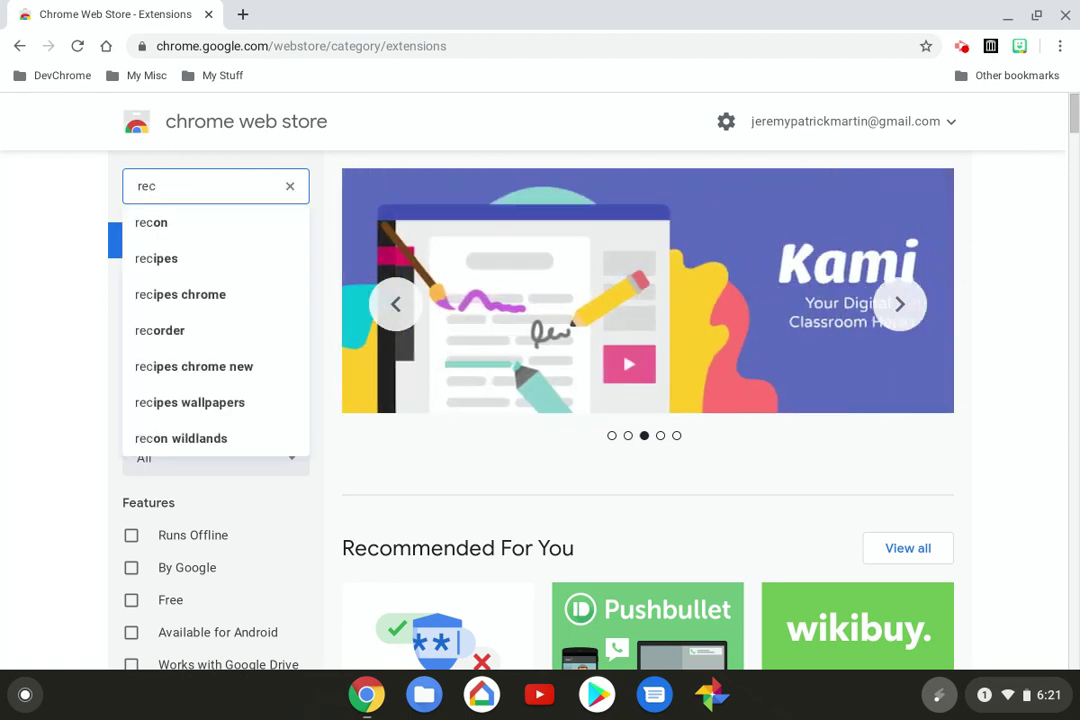
pyautogui.write('ov')
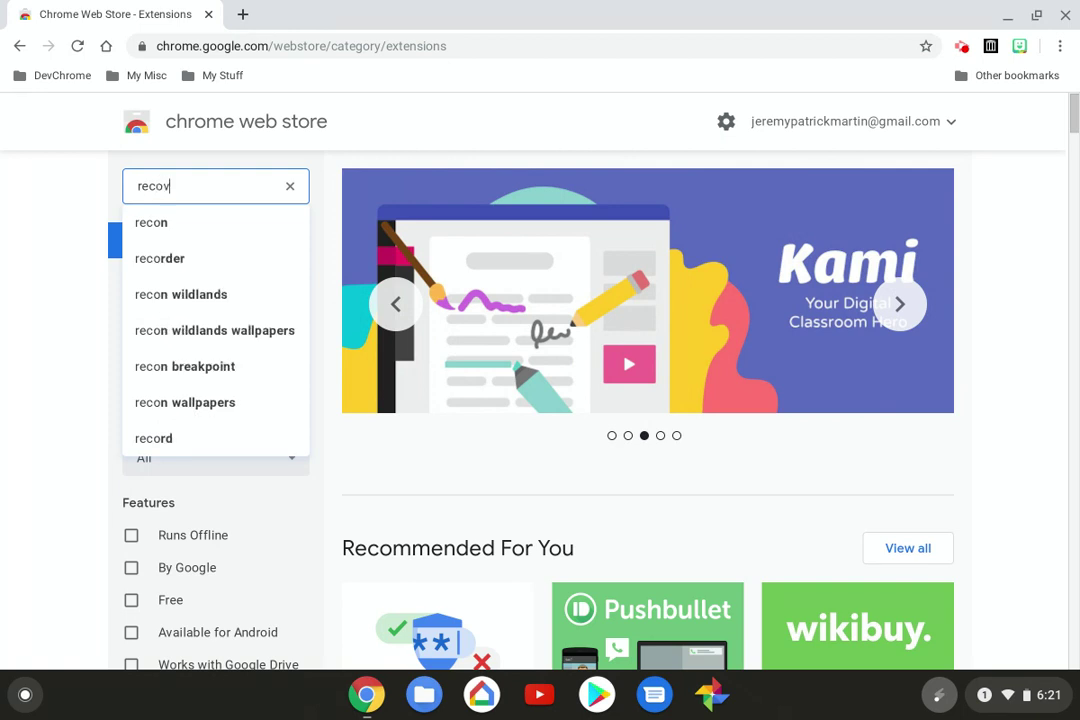
pyautogui.write('ery')
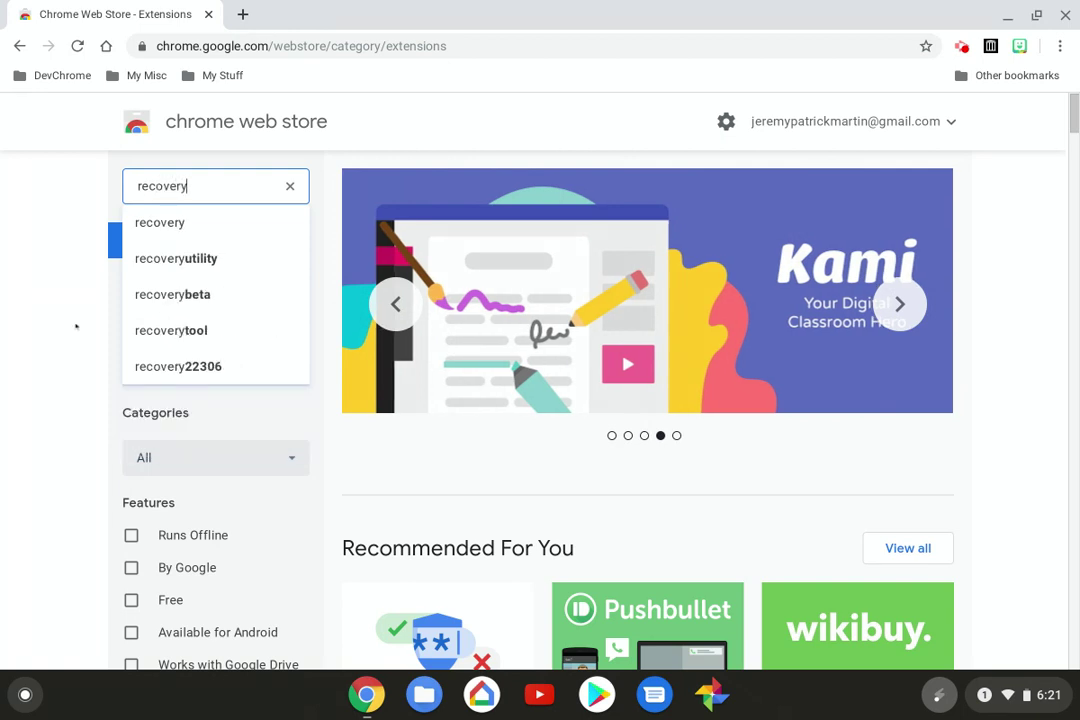
pyautogui.click(171, 260)
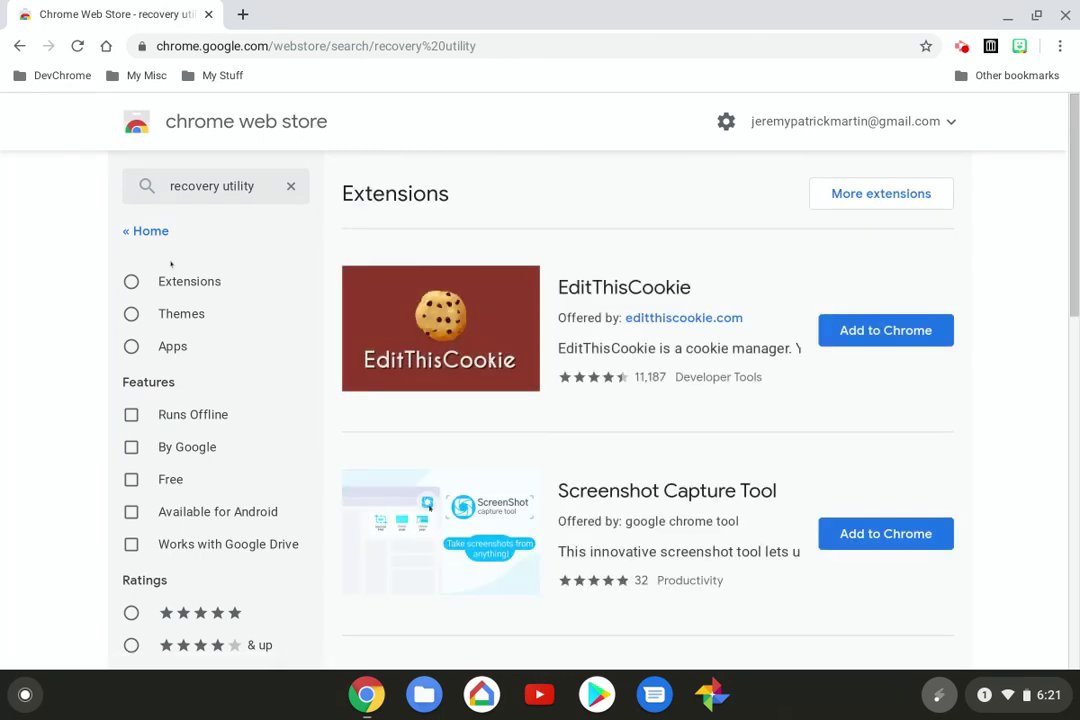
pyautogui.scroll(-1, 171, 264)
pyautogui.scroll(-2, 171, 264)
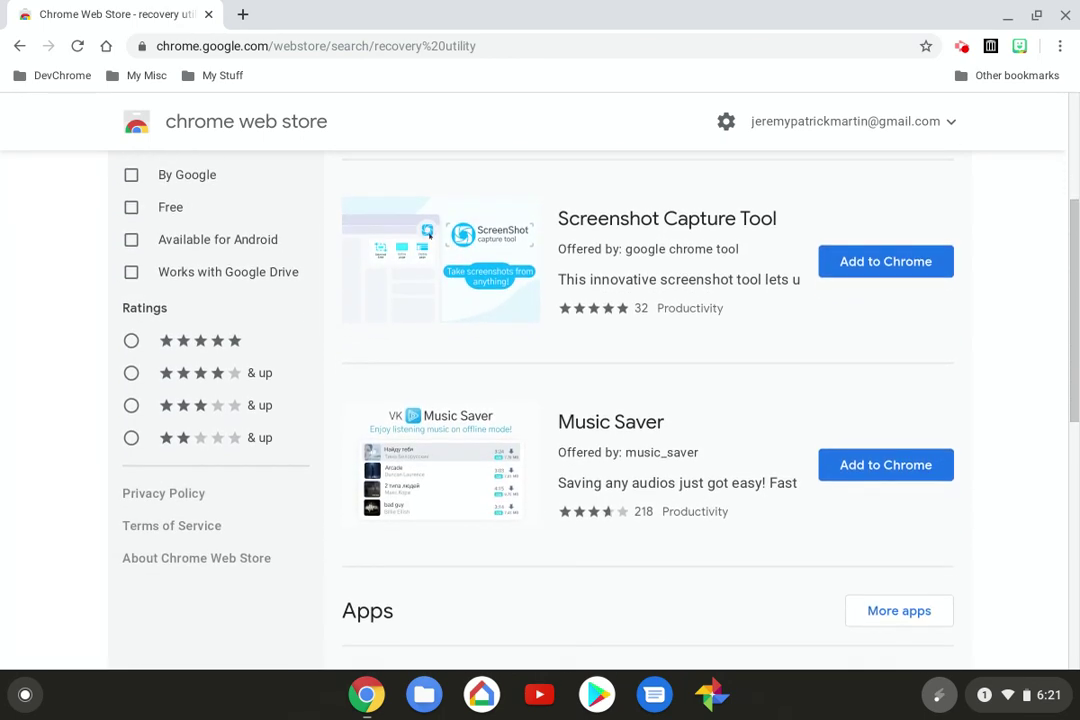
pyautogui.scroll(-1, 171, 264)
pyautogui.scroll(-1, 600, 400)
pyautogui.scroll(-1, 600, 400)
pyautogui.scroll(-2, 600, 400)
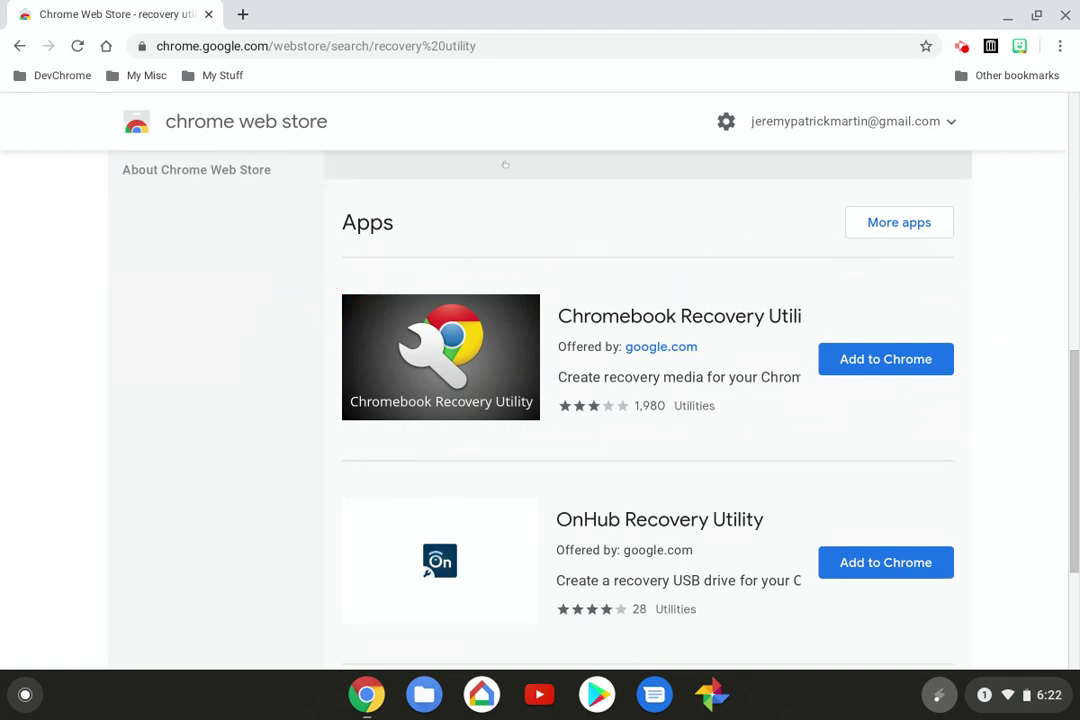
# Review the Chromebook Recovery Utility details page and start adding it to Chrome.
pyautogui.click(619, 328)
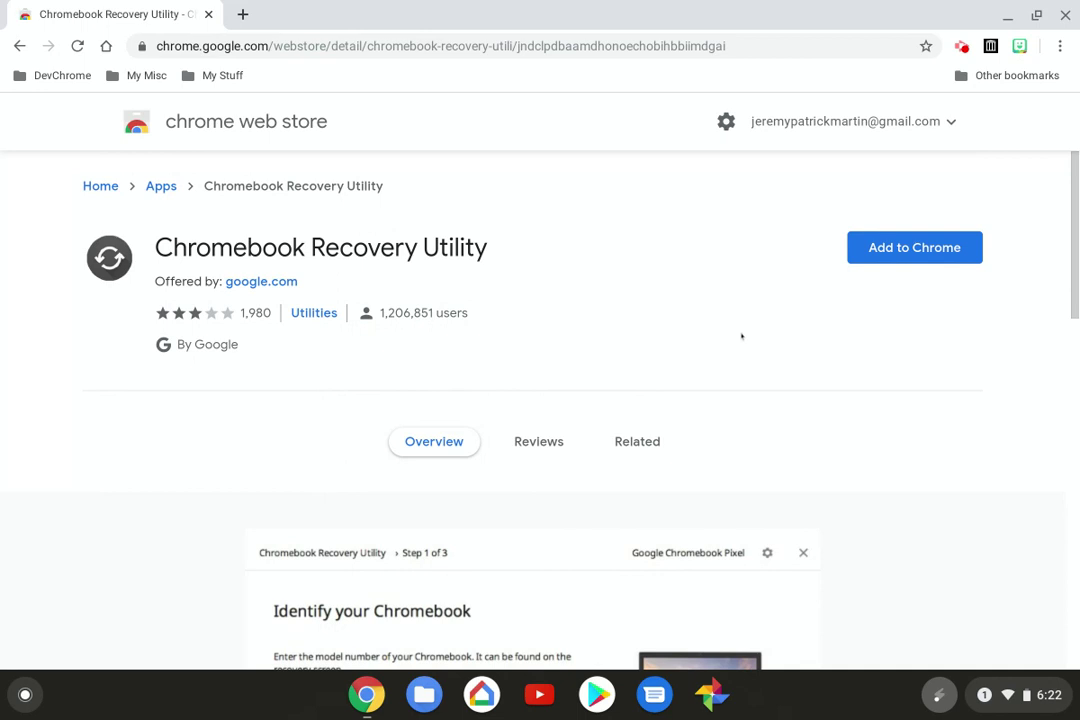
pyautogui.scroll(-2, 741, 336)
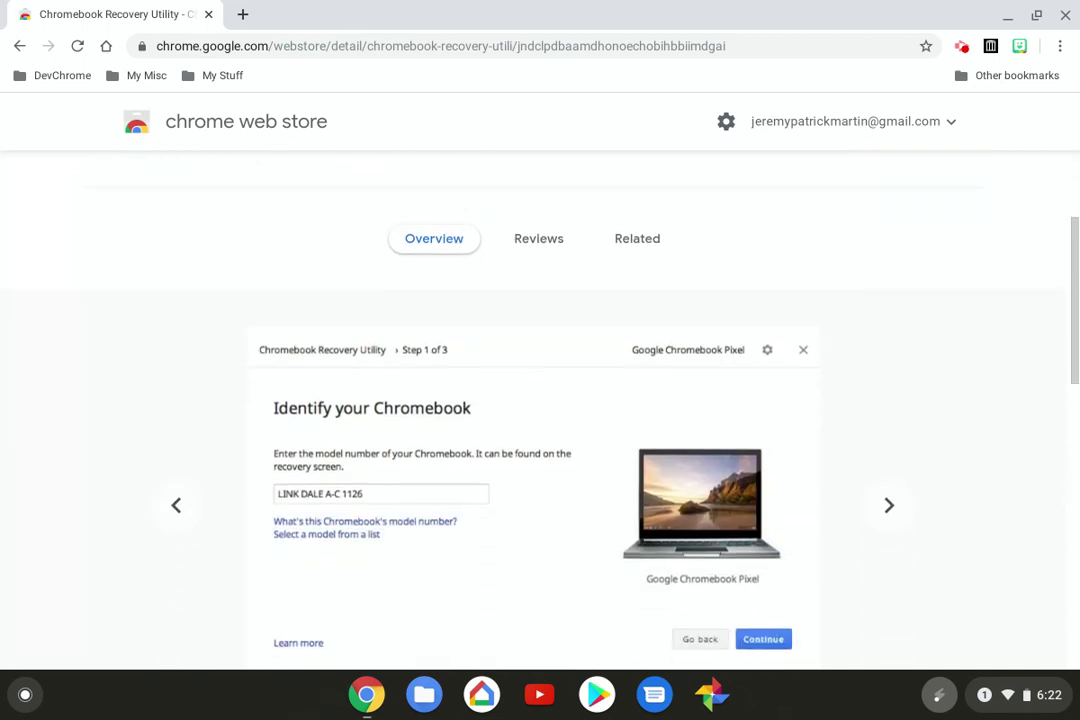
pyautogui.scroll(-2, 741, 336)
pyautogui.scroll(2, 540, 350)
pyautogui.scroll(-1, 540, 350)
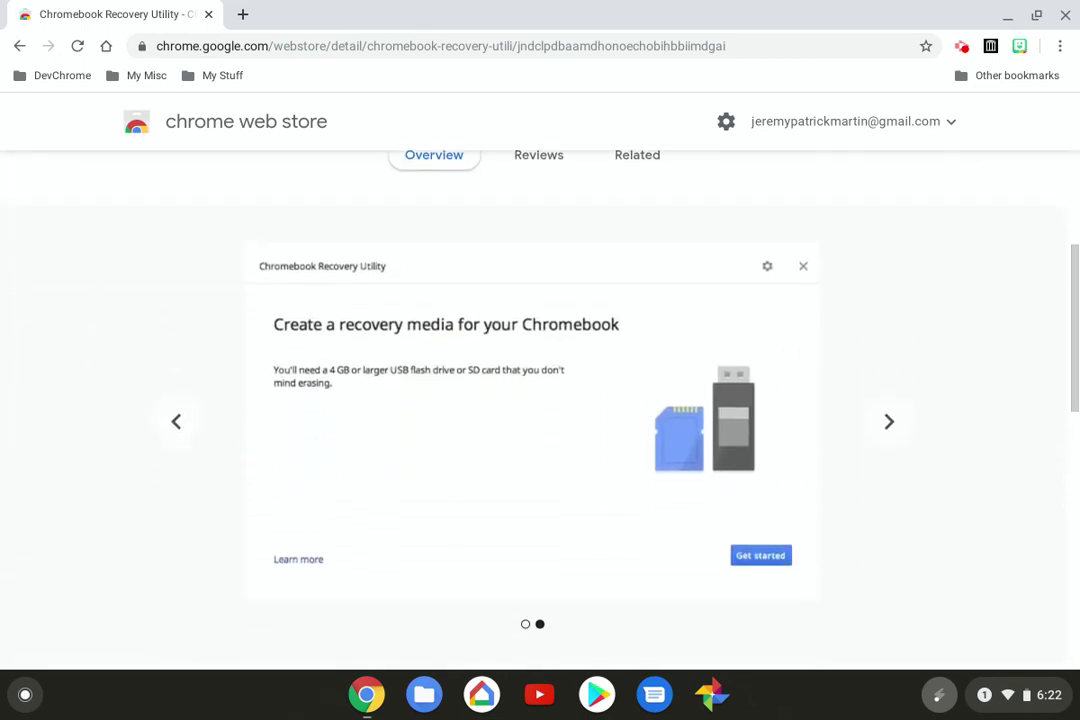
pyautogui.scroll(1, 540, 380)
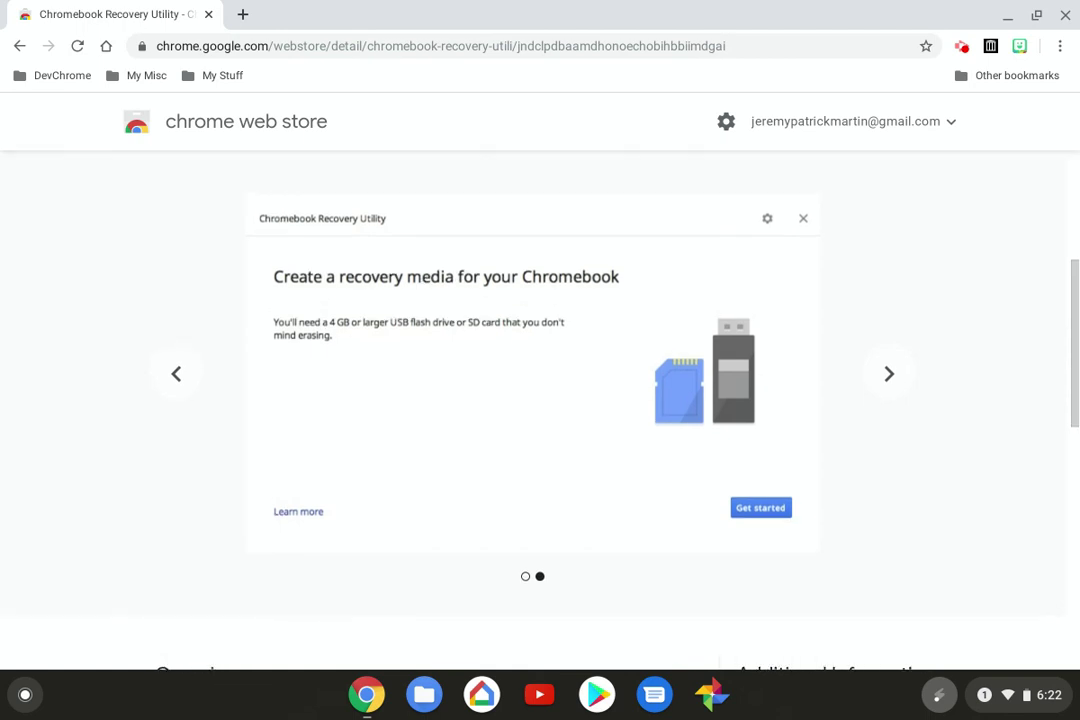
pyautogui.scroll(-1, 540, 380)
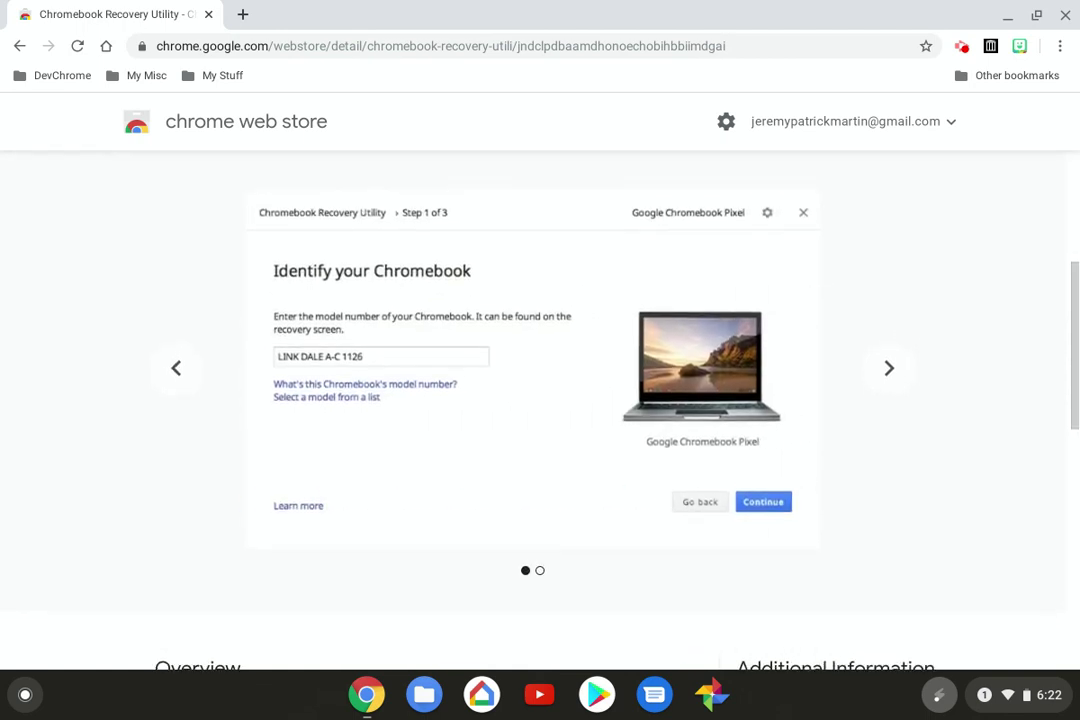
pyautogui.scroll(2, 540, 380)
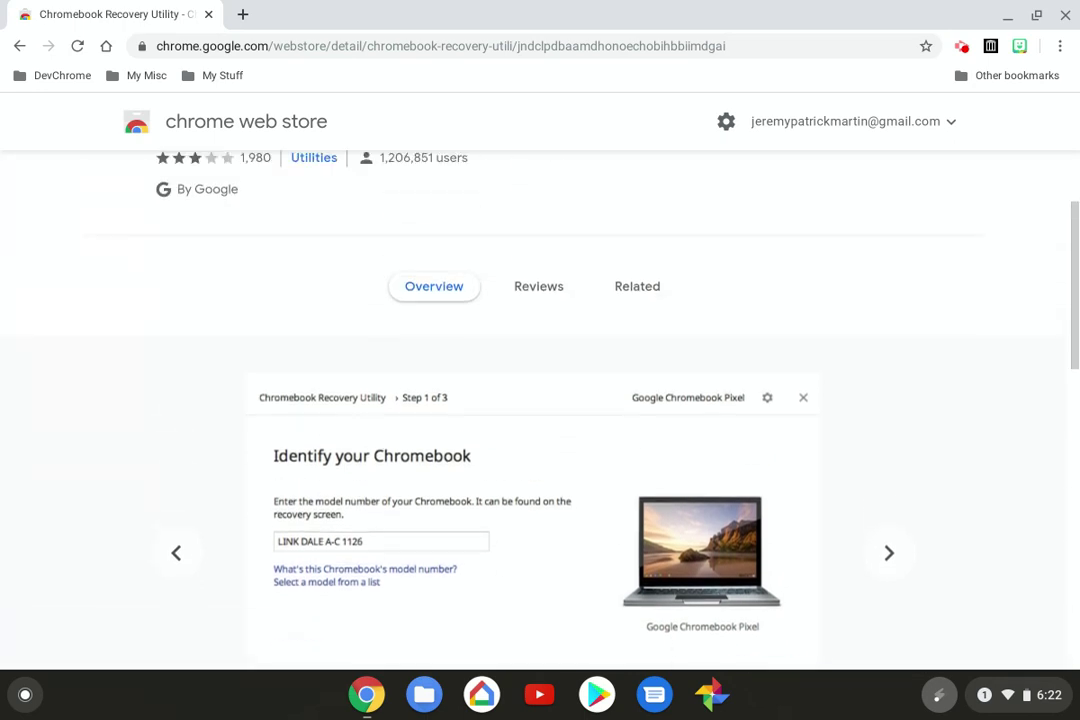
pyautogui.scroll(1, 540, 380)
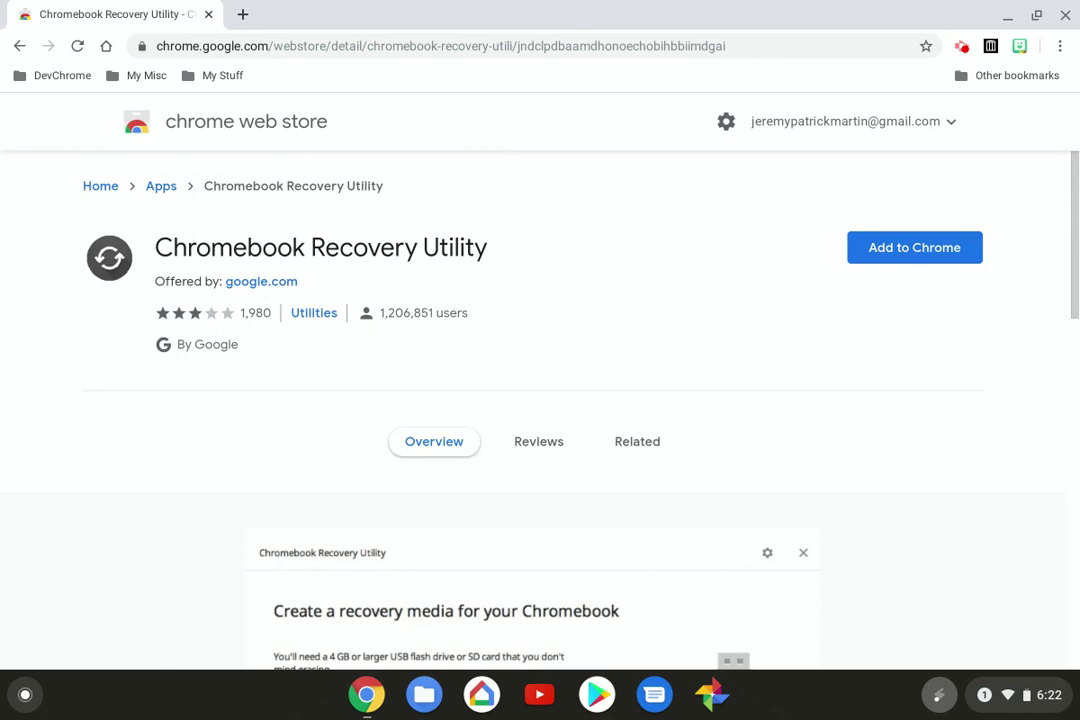
pyautogui.click(910, 250)
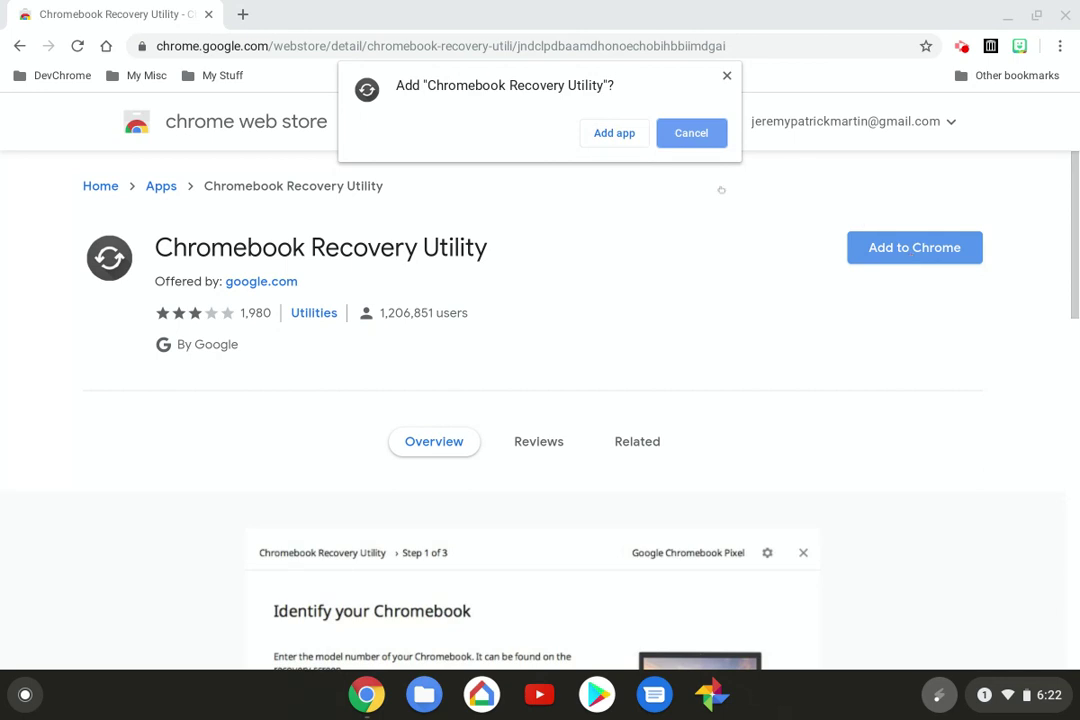
# Confirm Add app to install Chromebook Recovery Utility.
pyautogui.click(604, 133)
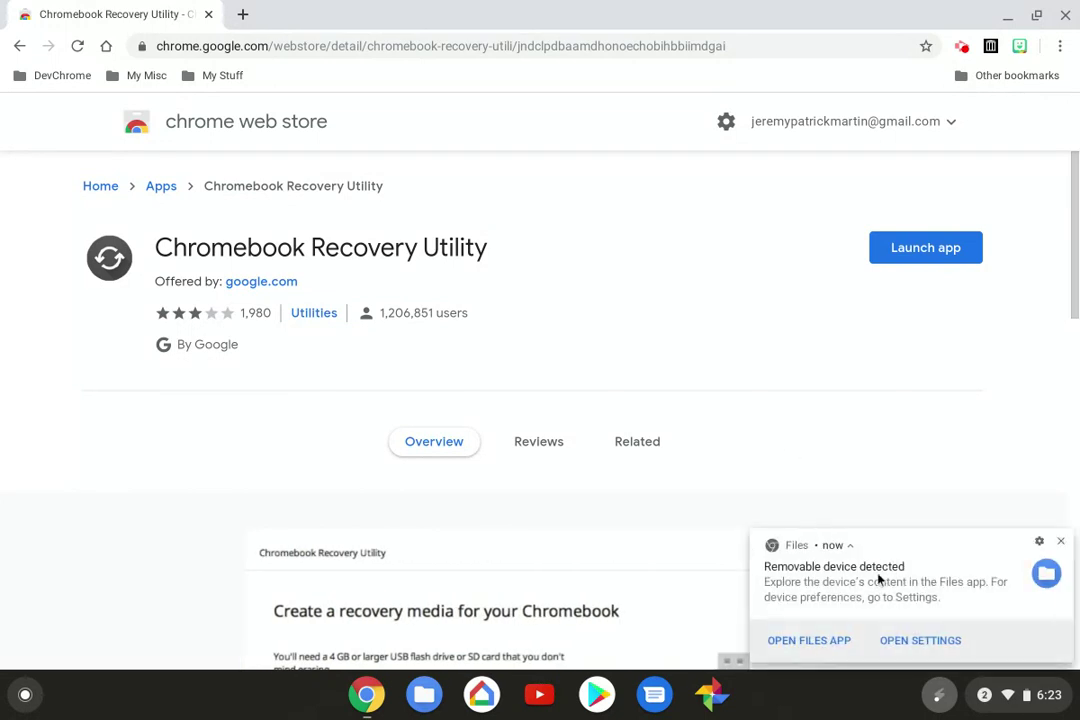
# Rename the UNTITLED USB drive to 'Recovery' after 'ChromeRecover' is rejected as too long.
pyautogui.click(881, 581)
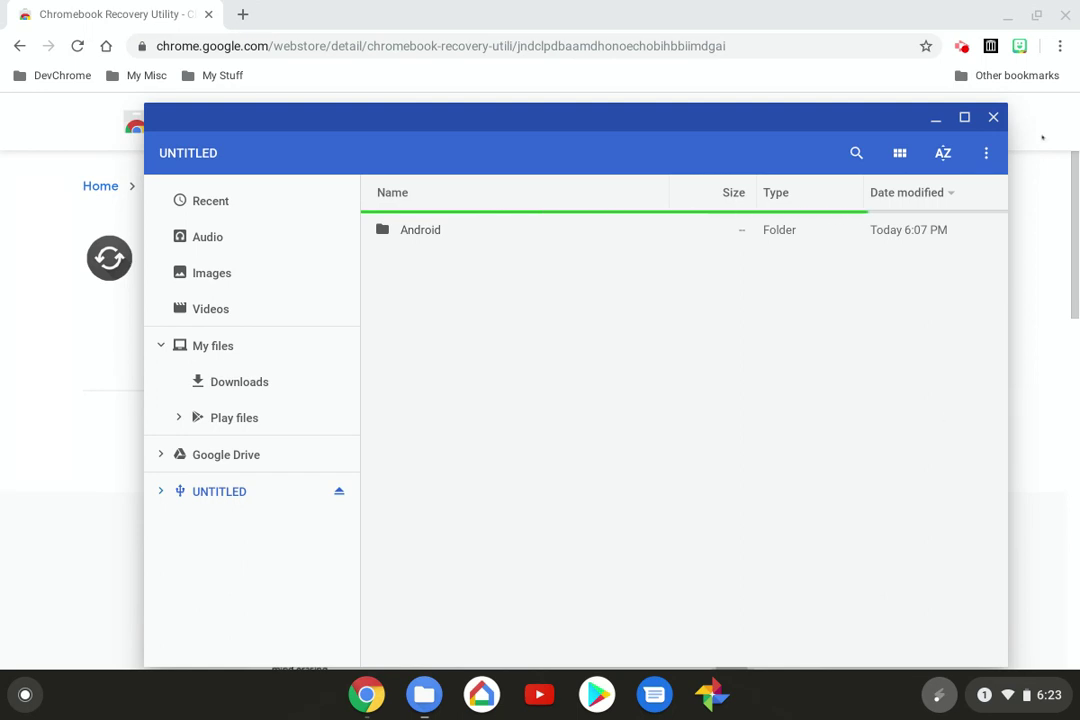
pyautogui.click(964, 118)
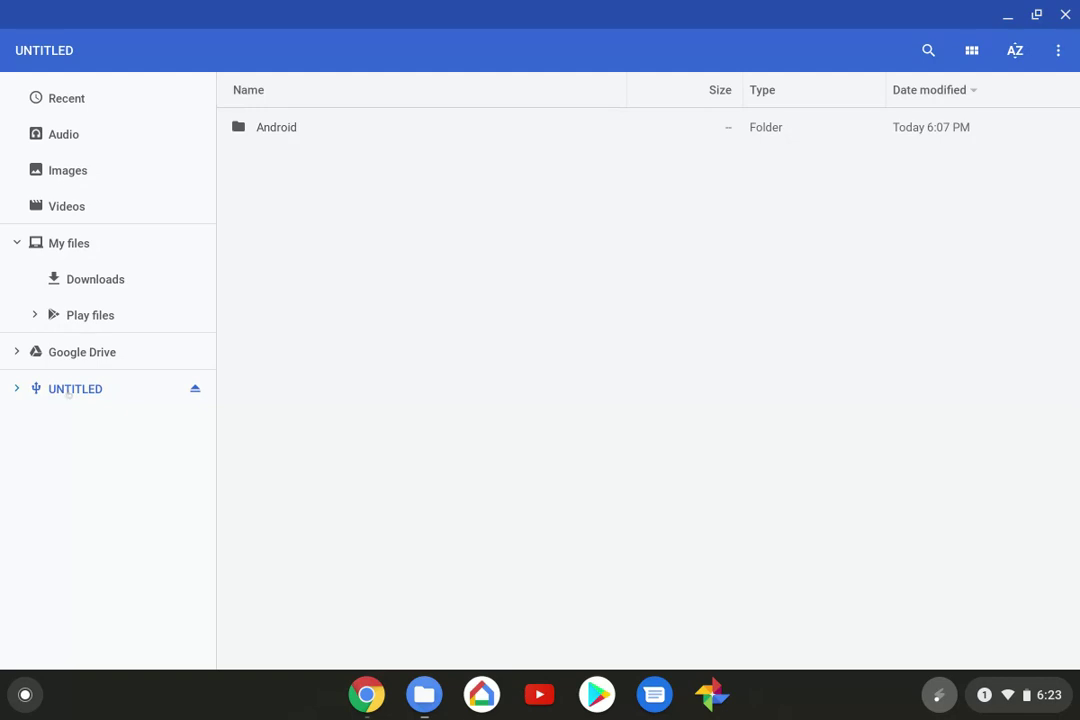
pyautogui.rightClick(69, 393)
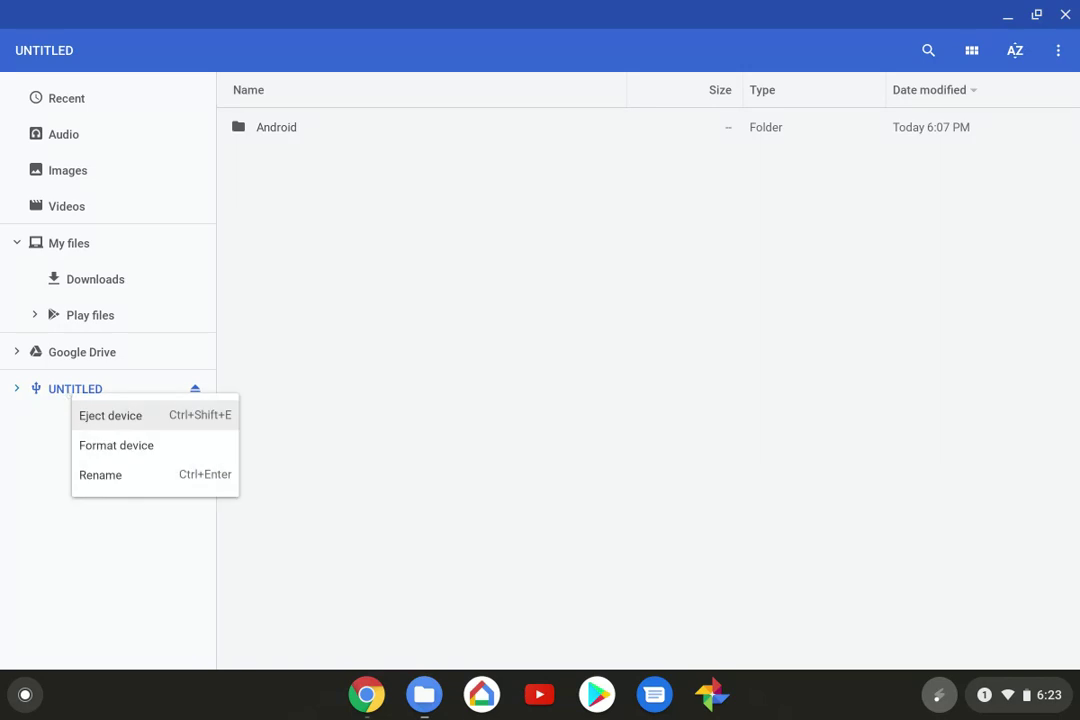
pyautogui.click(118, 475)
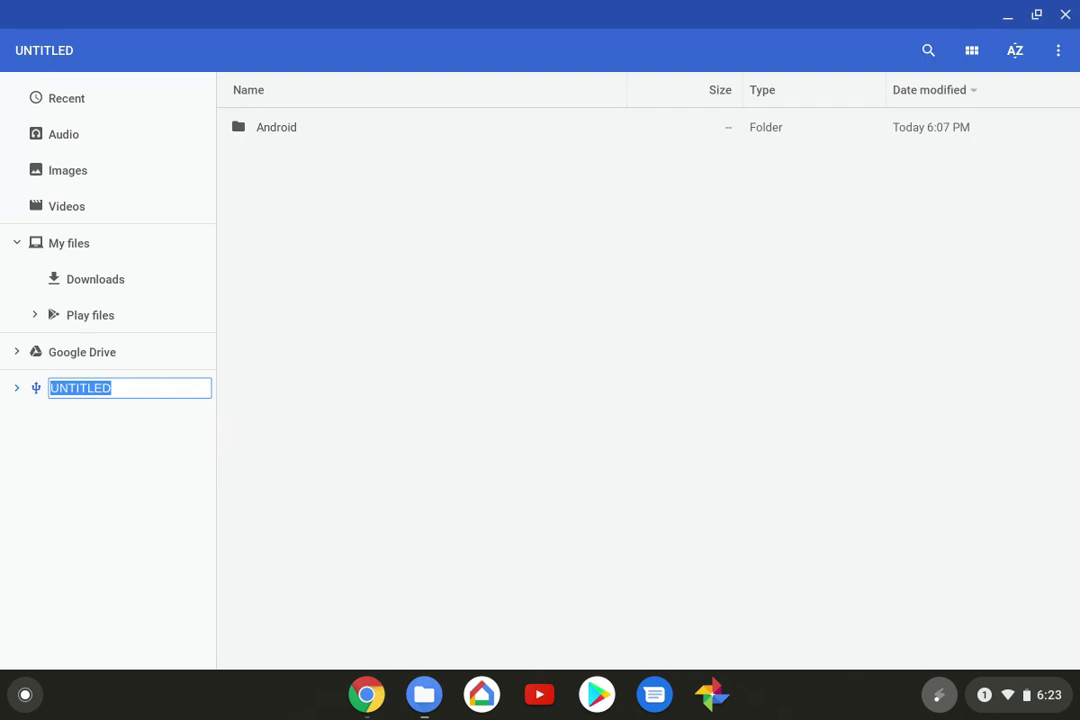
pyautogui.write('C')
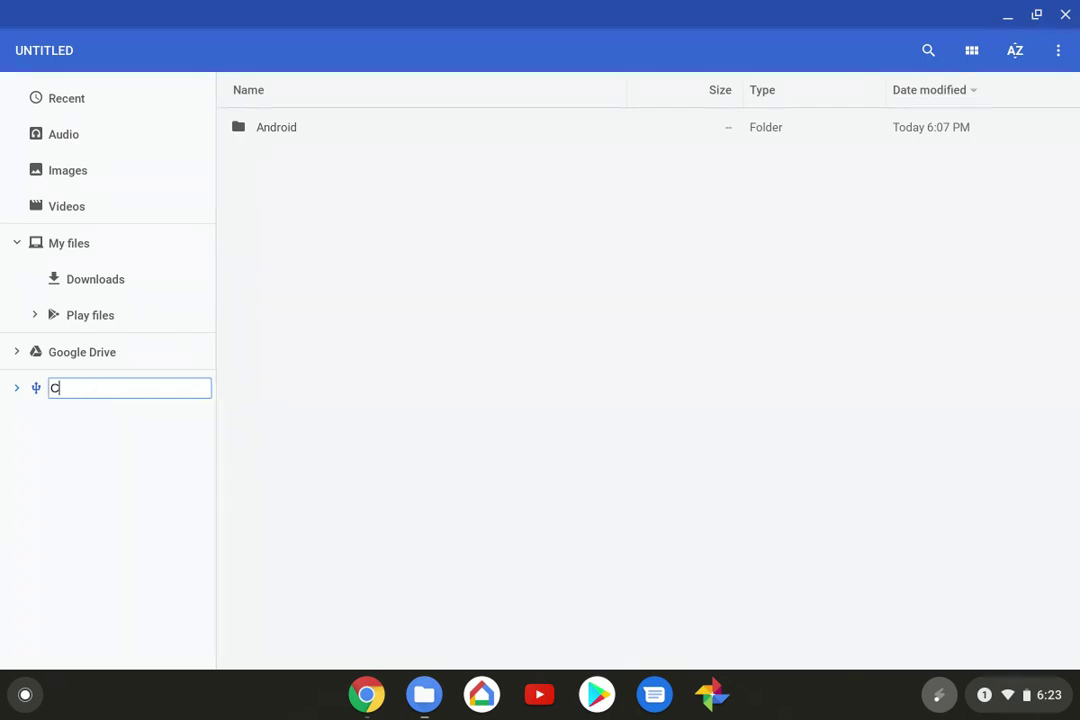
pyautogui.write('hrom')
pyautogui.write('eRec')
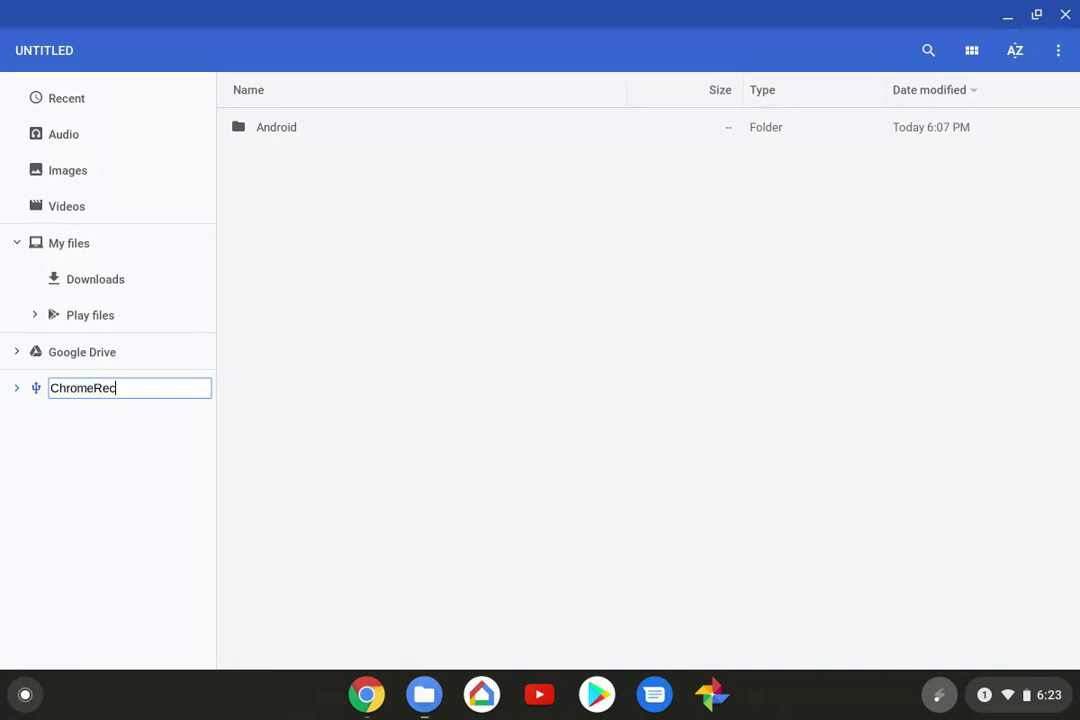
pyautogui.write('over')
pyautogui.click(112, 445)
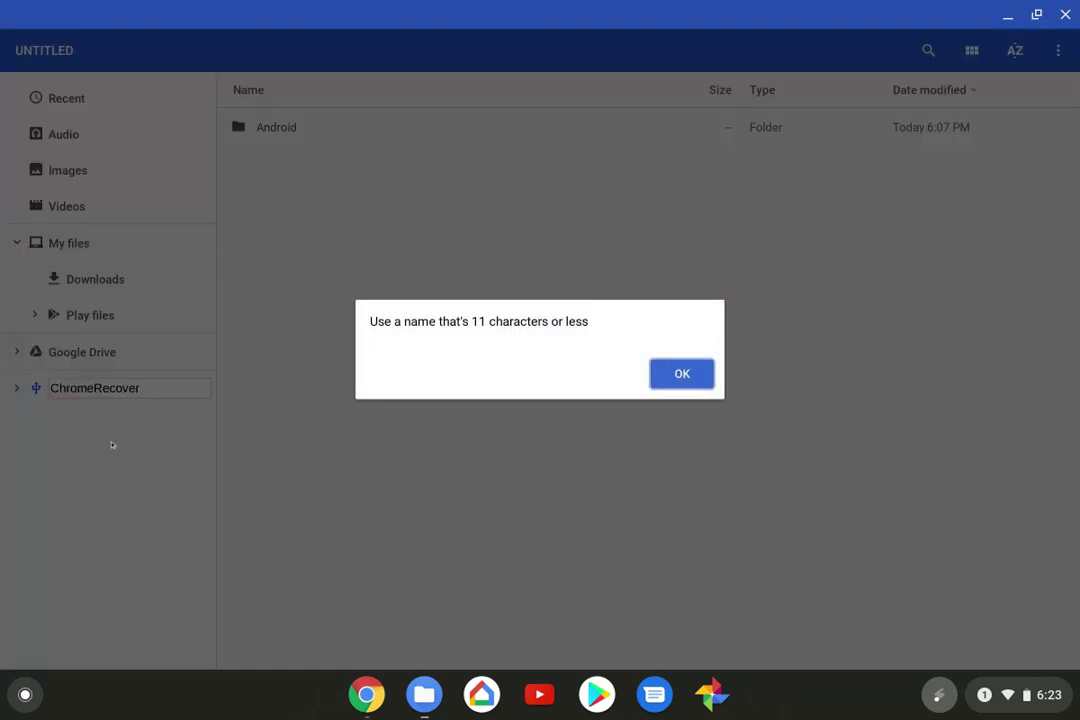
pyautogui.click(681, 372)
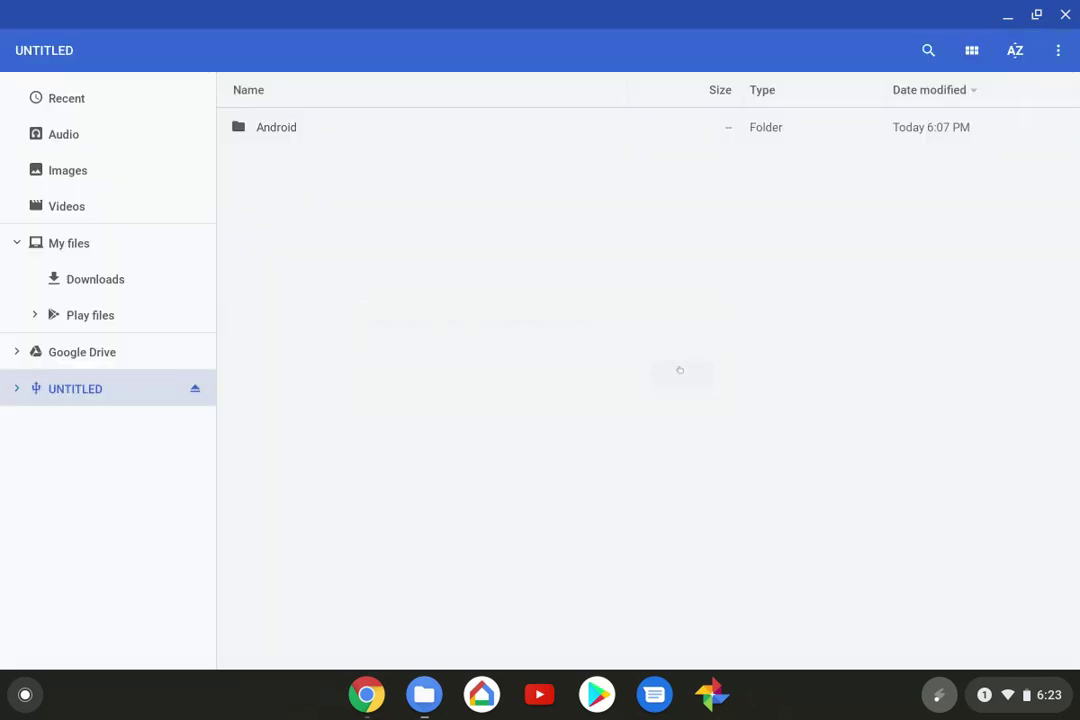
pyautogui.rightClick(114, 398)
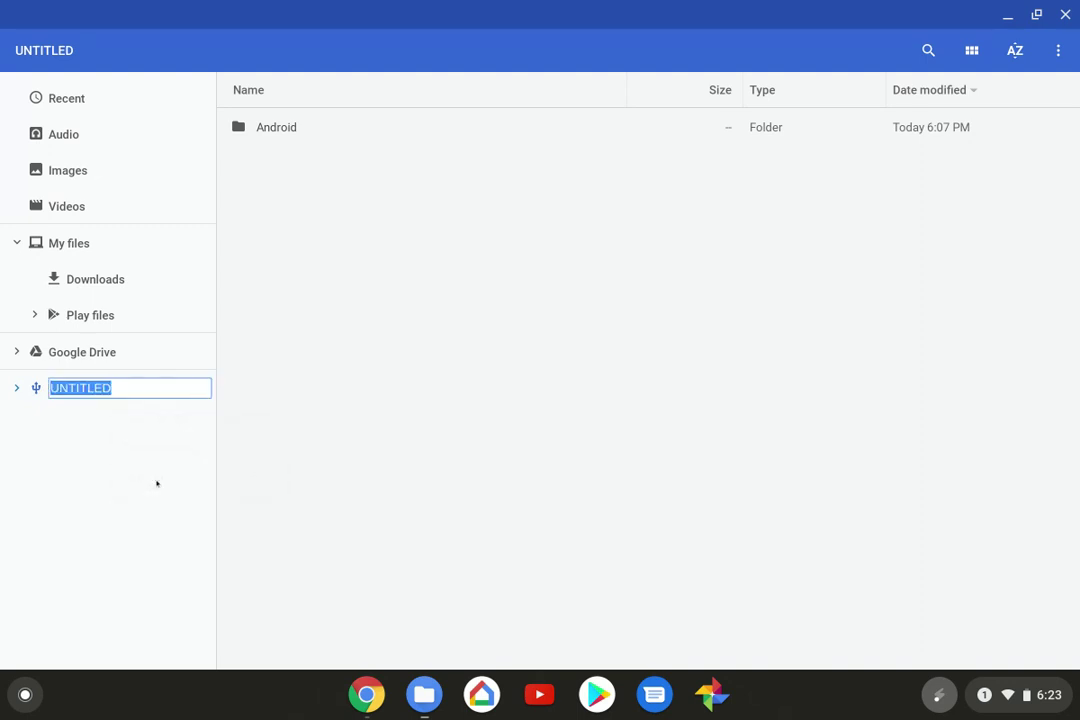
pyautogui.write('Reco')
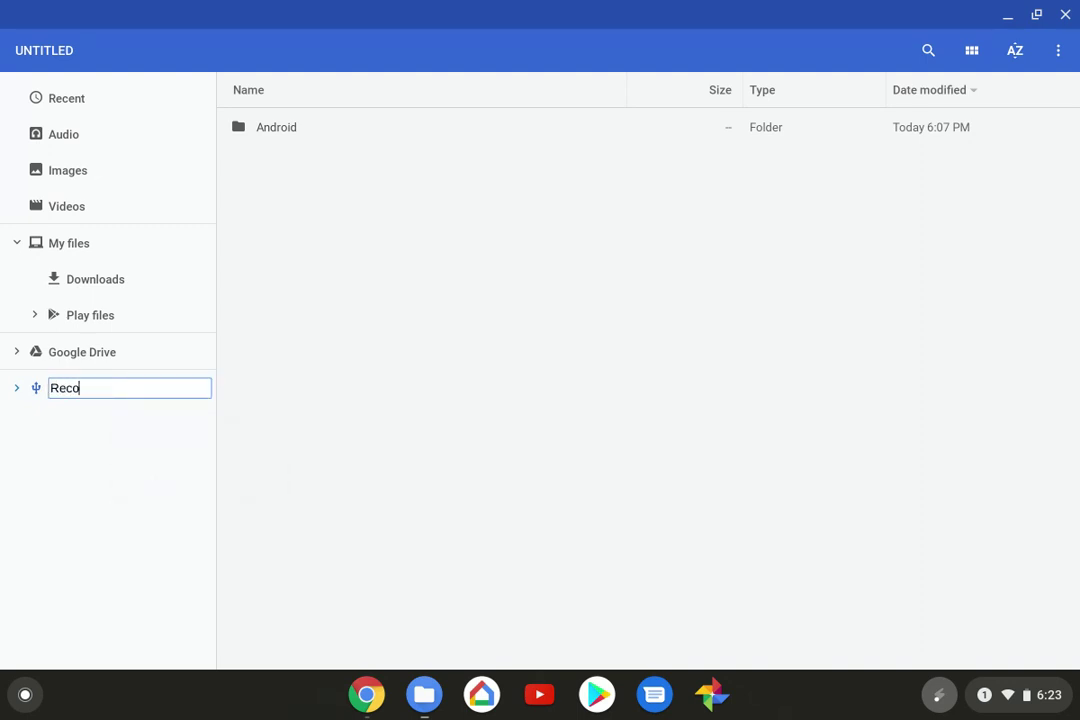
pyautogui.write('very')
pyautogui.press('Return')
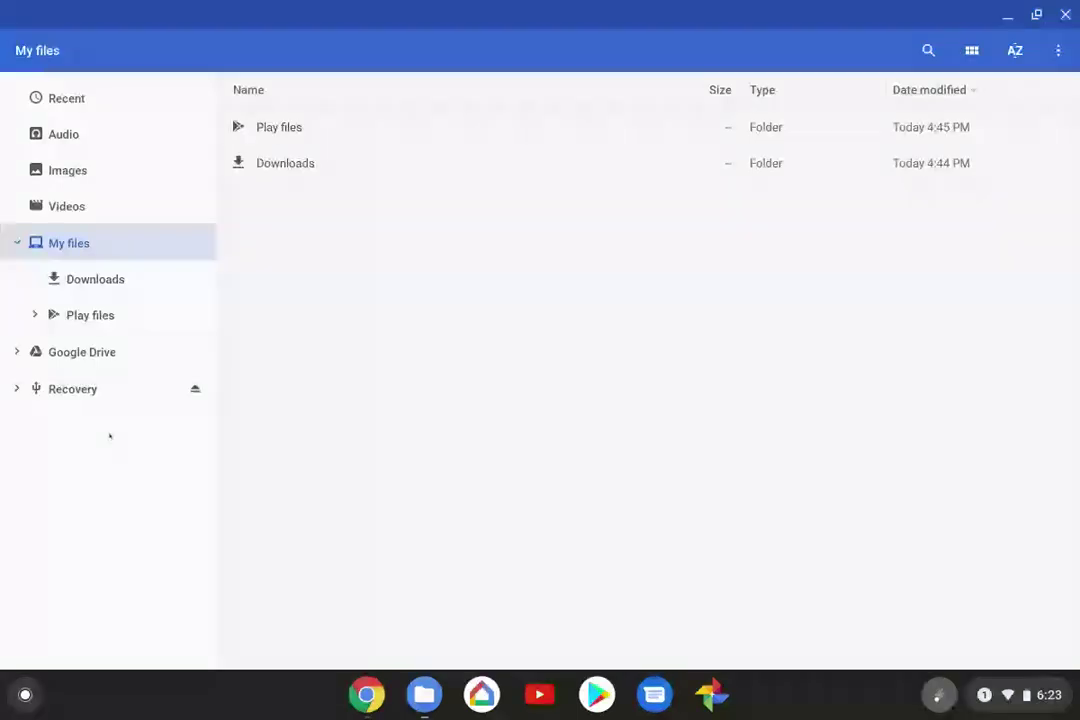
# Choose Format from the Recovery drive's context menu.
pyautogui.rightClick(76, 394)
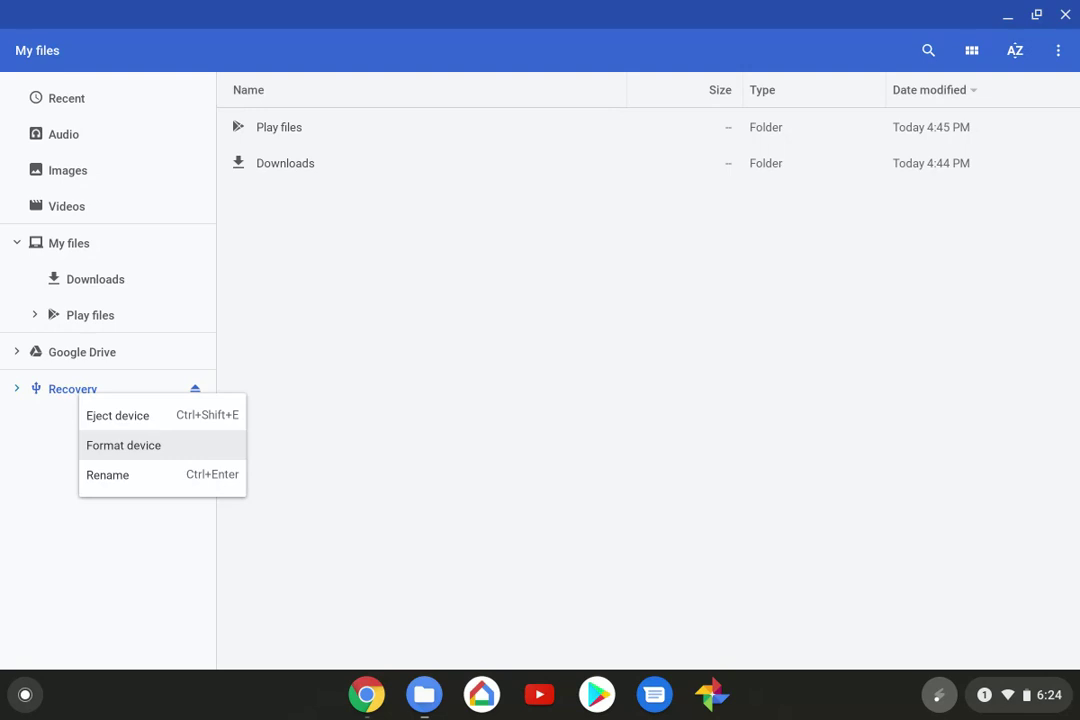
pyautogui.click(123, 445)
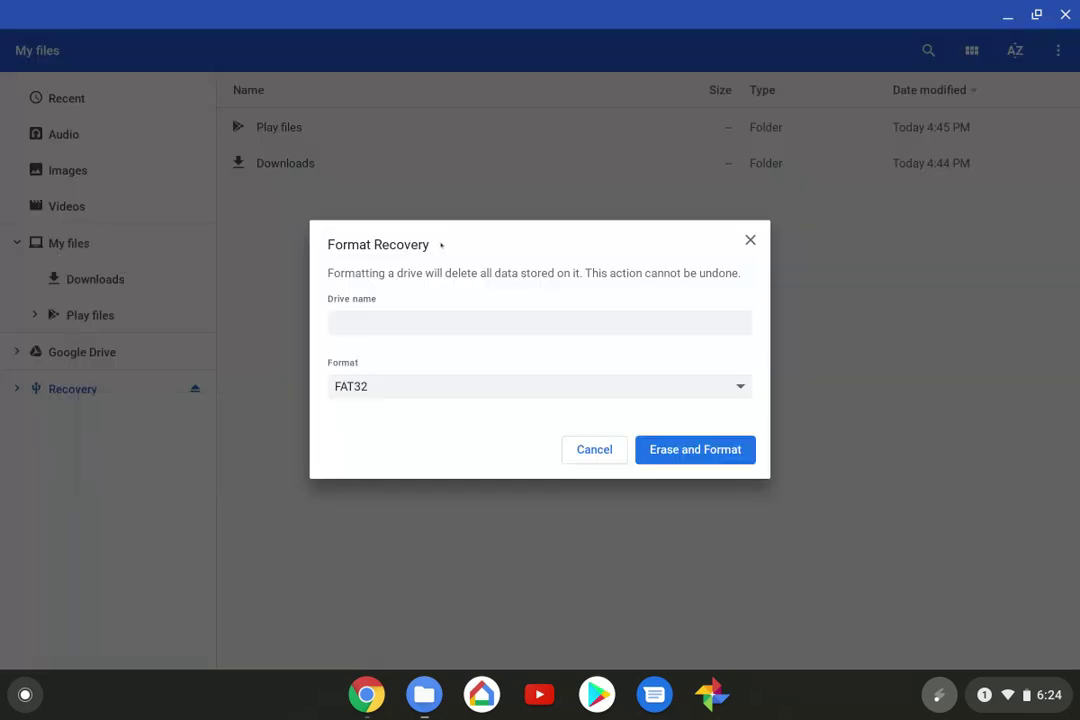
# Format the drive as FAT32 with the name 'Recovery'.
pyautogui.click(374, 319)
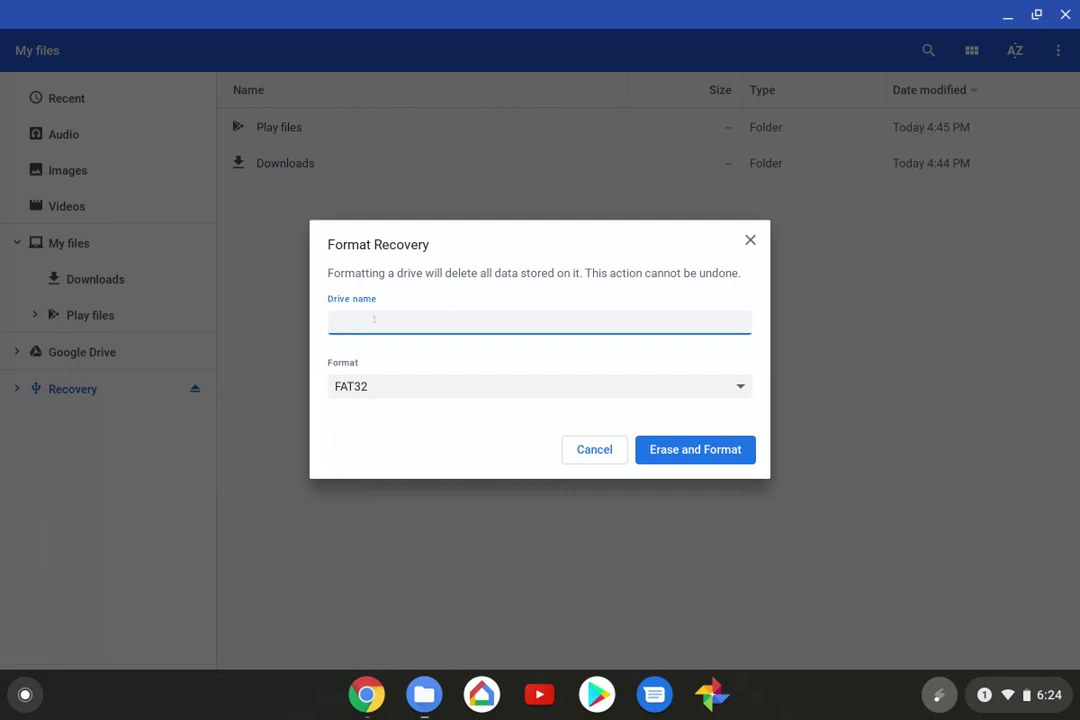
pyautogui.write('Re')
pyautogui.write('covery')
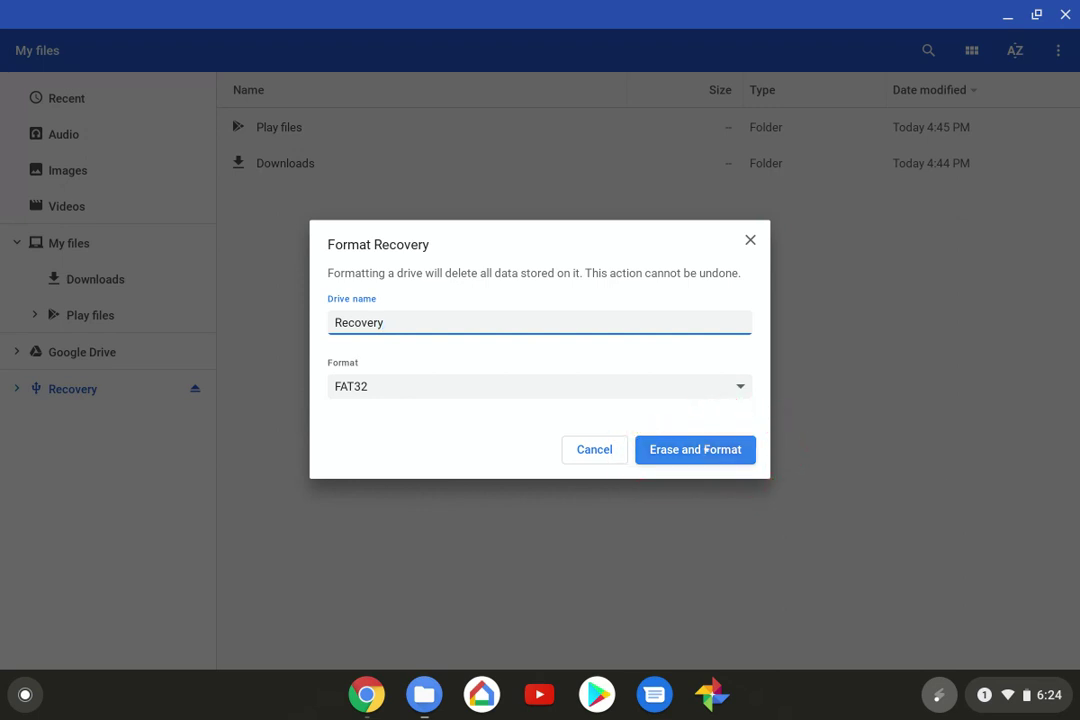
pyautogui.click(705, 449)
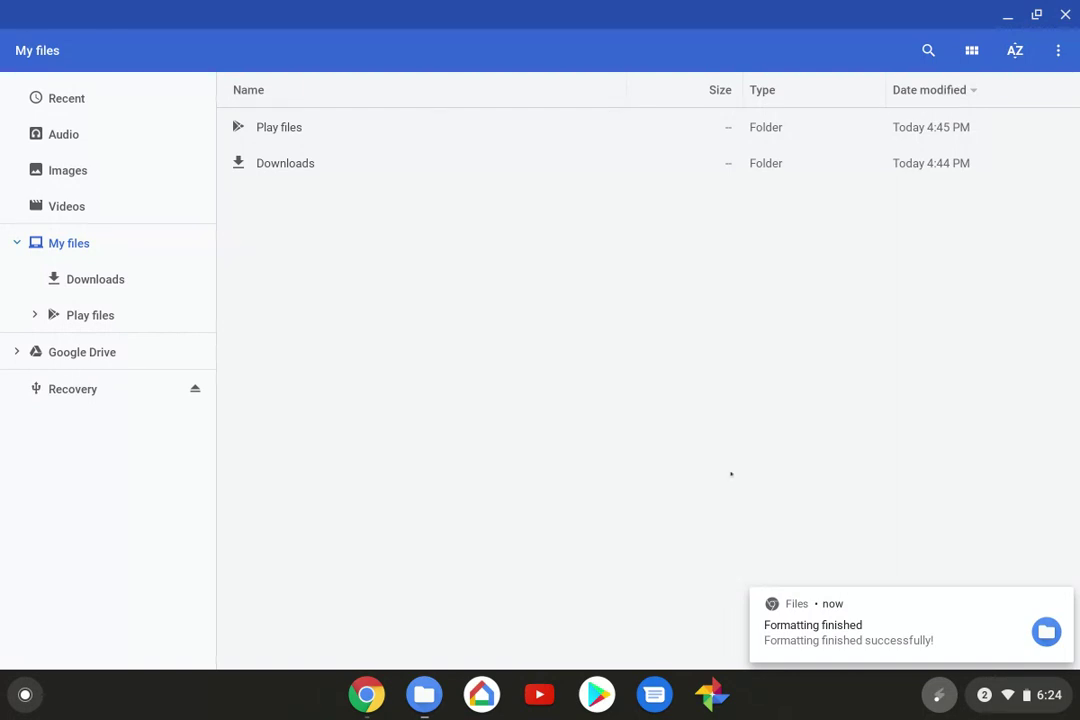
pyautogui.click(860, 631)
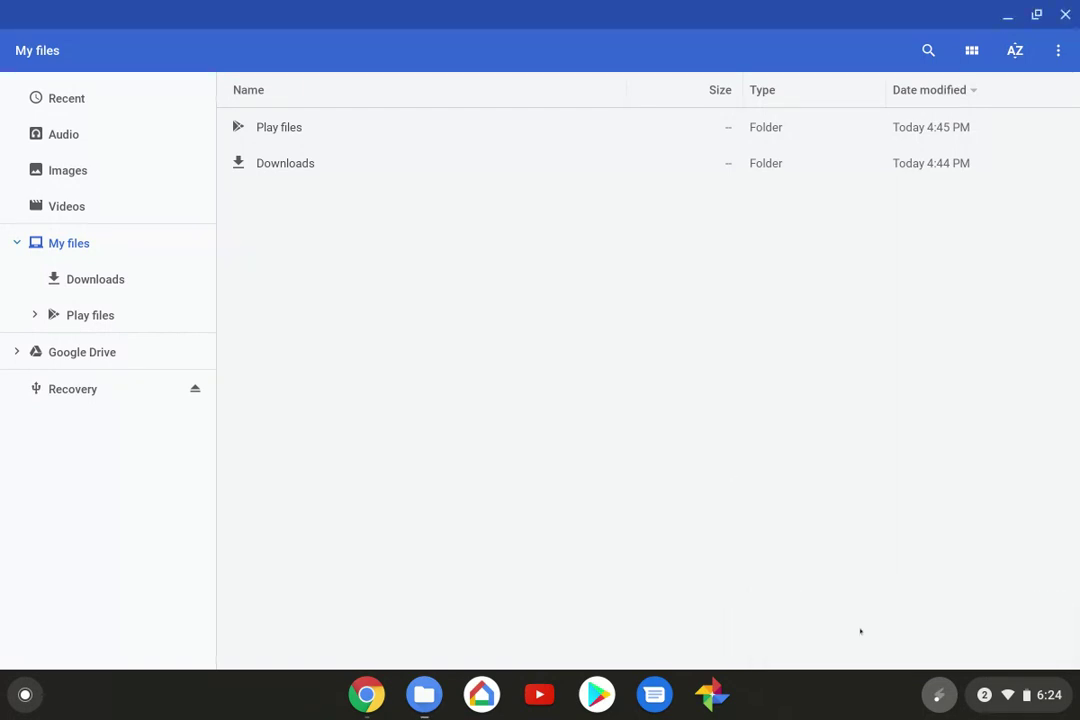
# Eject the Recovery drive and close the Files window.
pyautogui.click(56, 396)
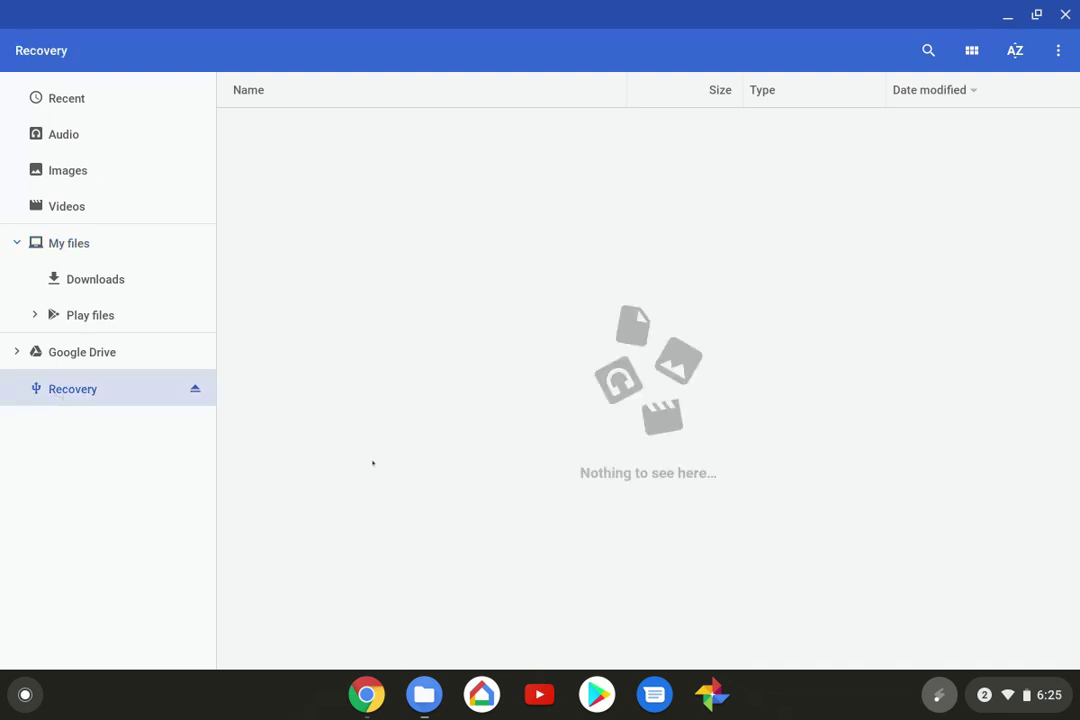
pyautogui.click(194, 389)
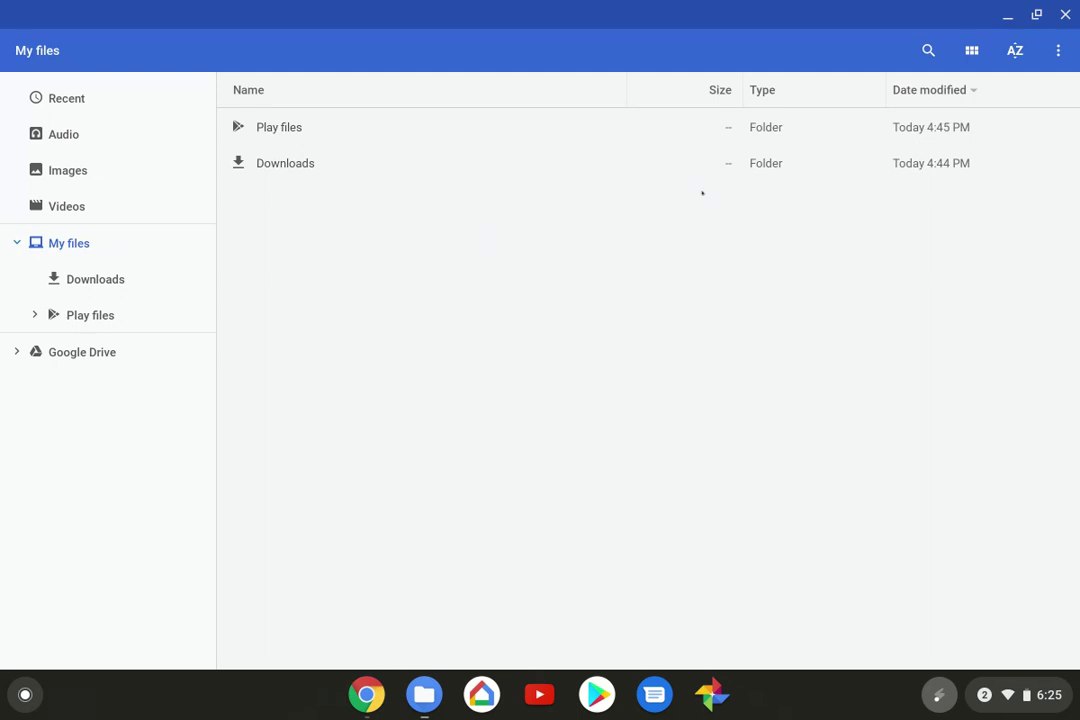
pyautogui.click(1065, 15)
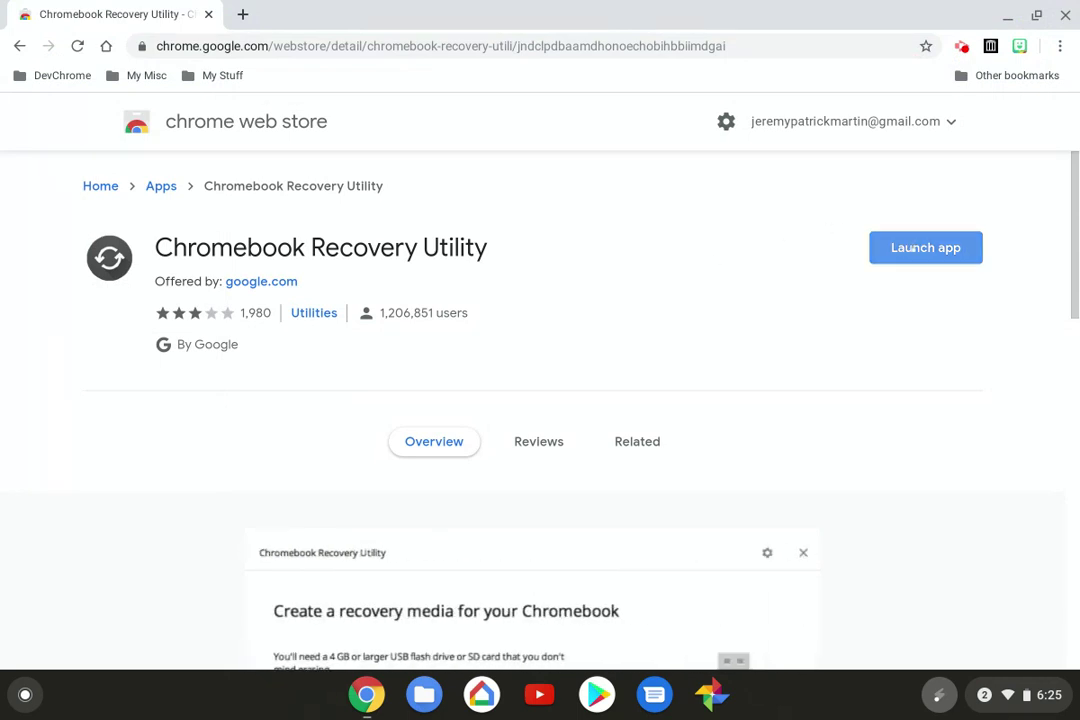
# Launch Chromebook Recovery Utility and choose to select the model from a list.
pyautogui.click(912, 248)
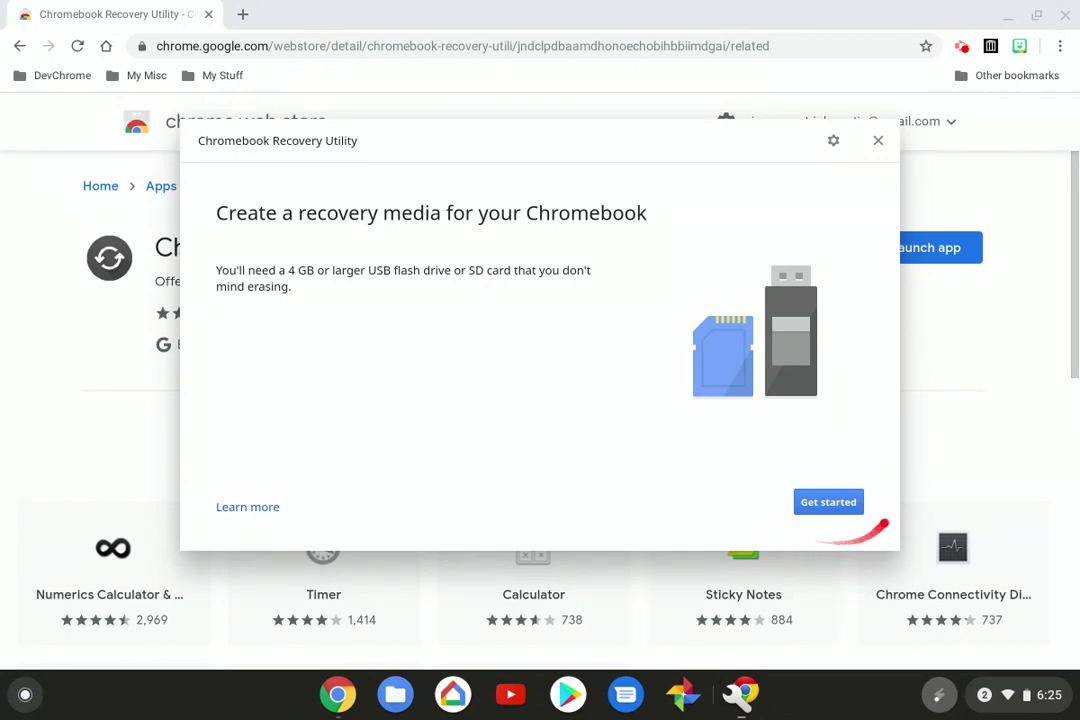
pyautogui.click(853, 502)
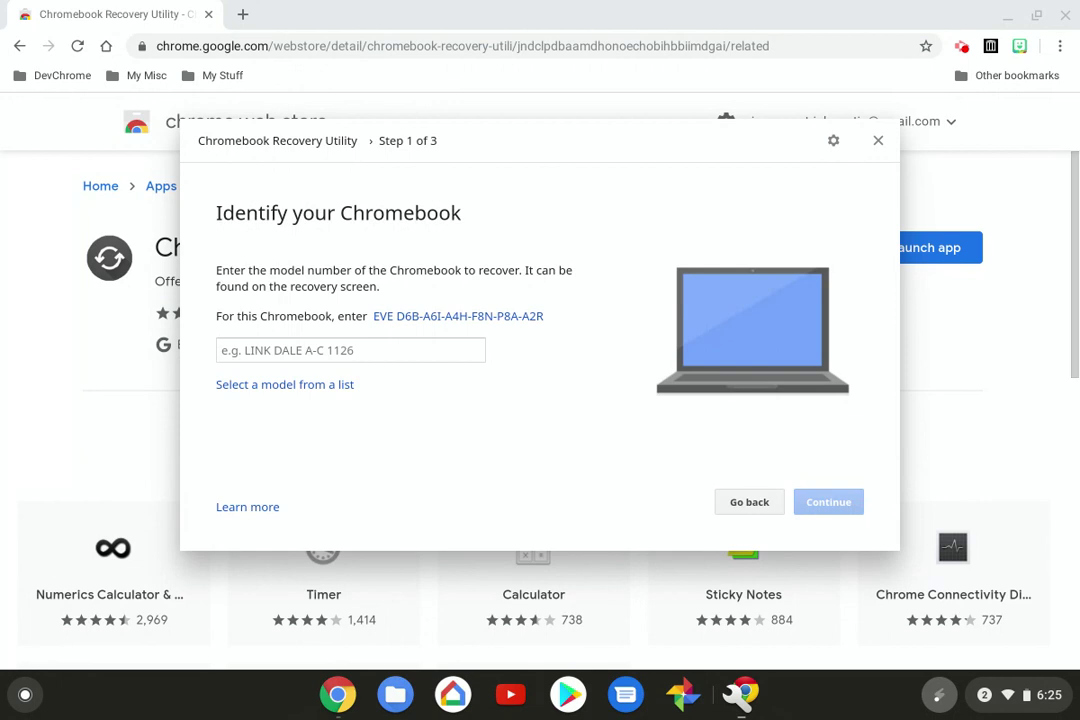
pyautogui.click(340, 385)
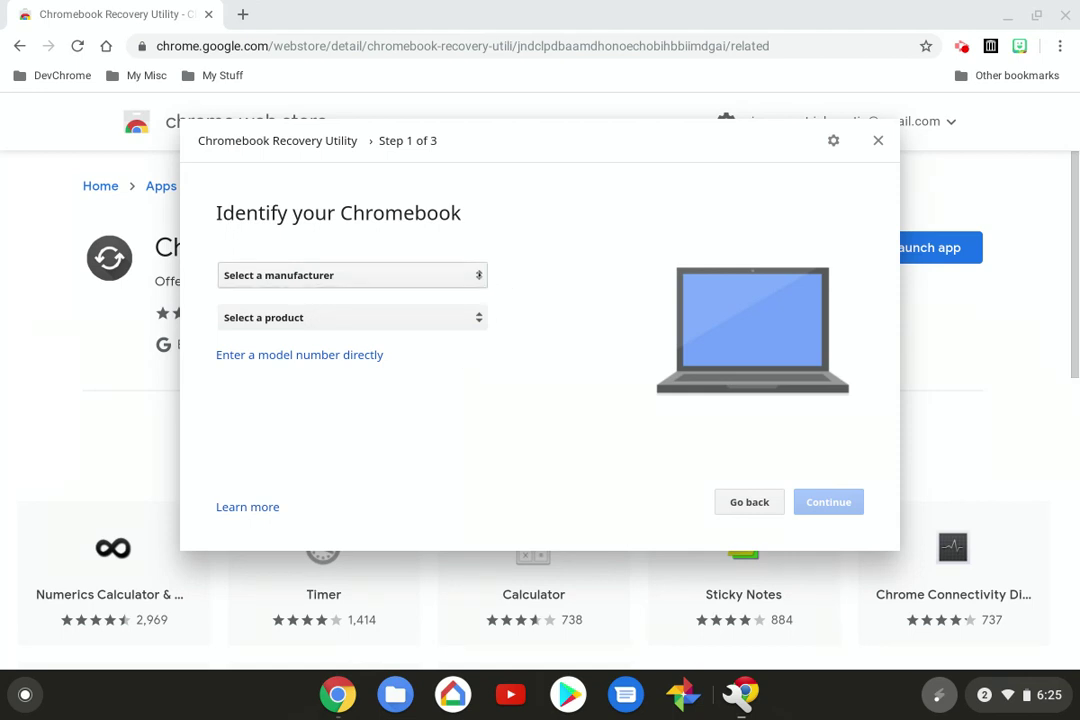
# Pick Google as the manufacturer and Google Pixelbook as the model.
pyautogui.click(478, 275)
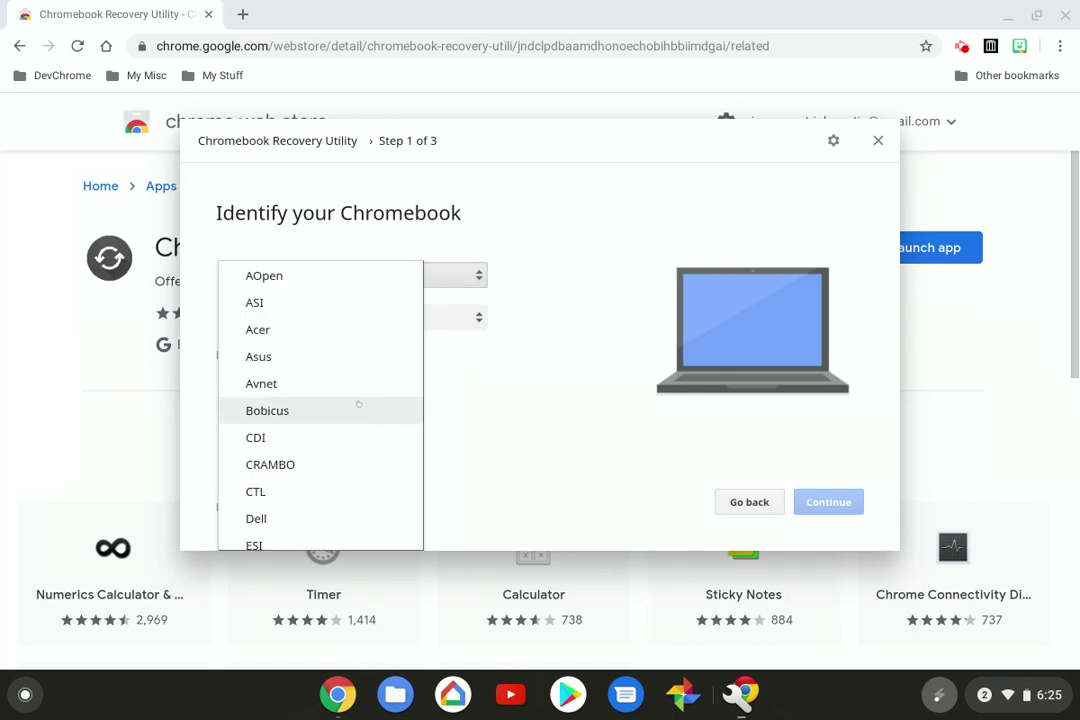
pyautogui.scroll(-3, 358, 404)
pyautogui.scroll(-3, 358, 404)
pyautogui.scroll(-2, 358, 404)
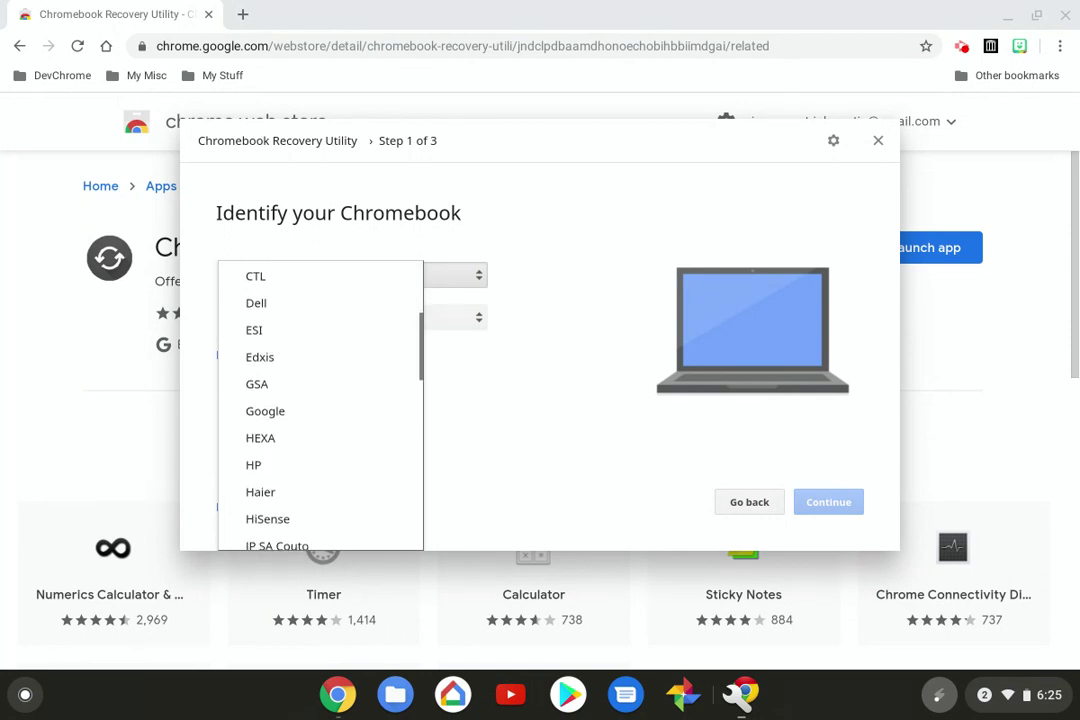
pyautogui.click(265, 411)
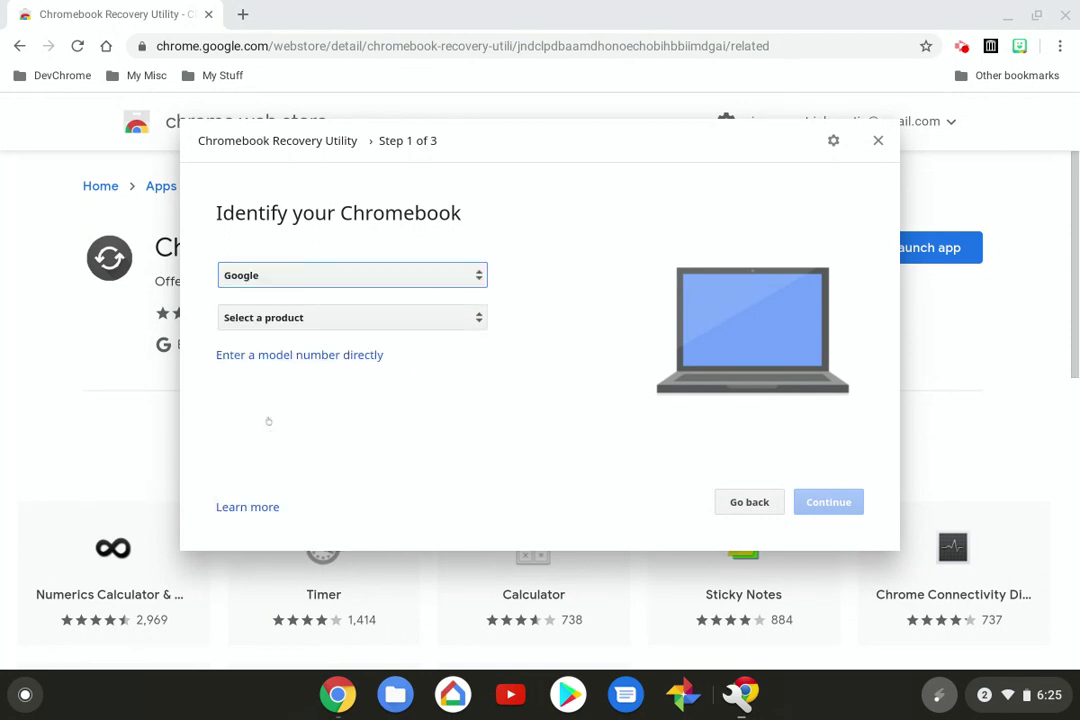
pyautogui.click(476, 318)
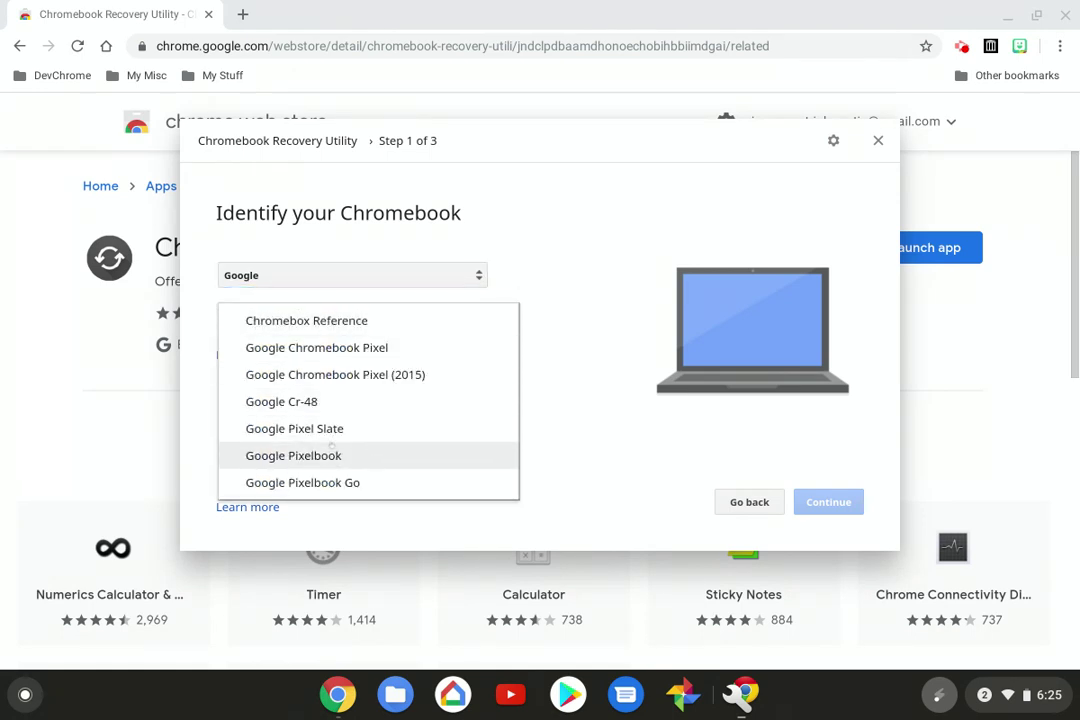
pyautogui.click(330, 455)
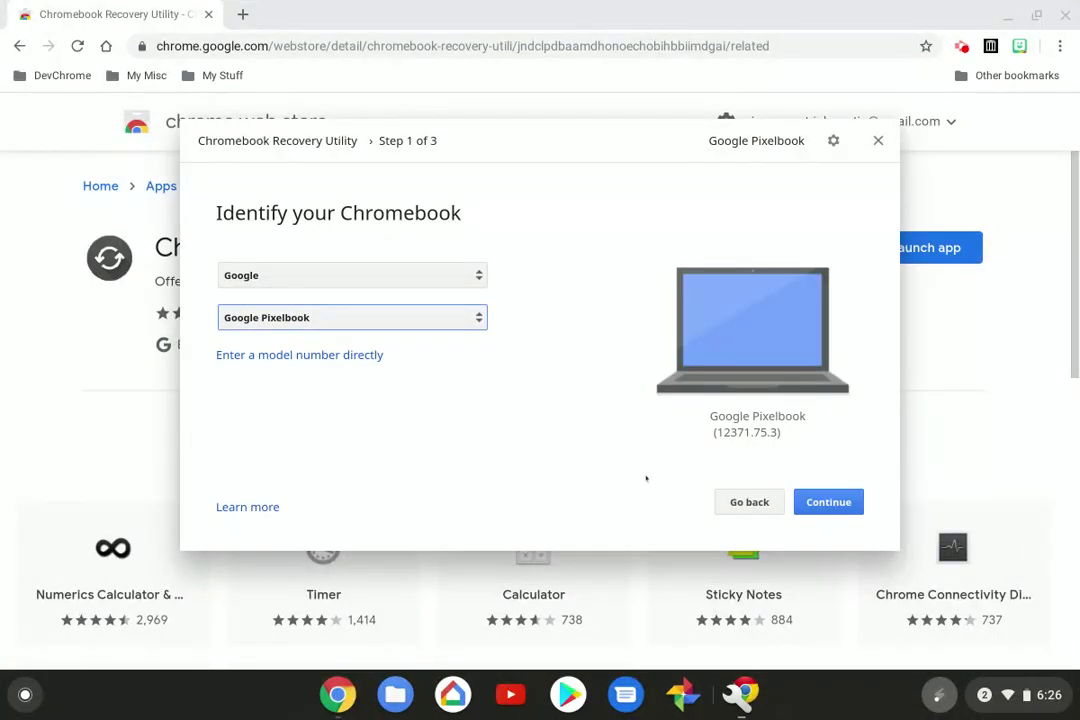
# Select the 'Unknown - 15.0 GB' drive as media and start creating the recovery image.
pyautogui.click(822, 502)
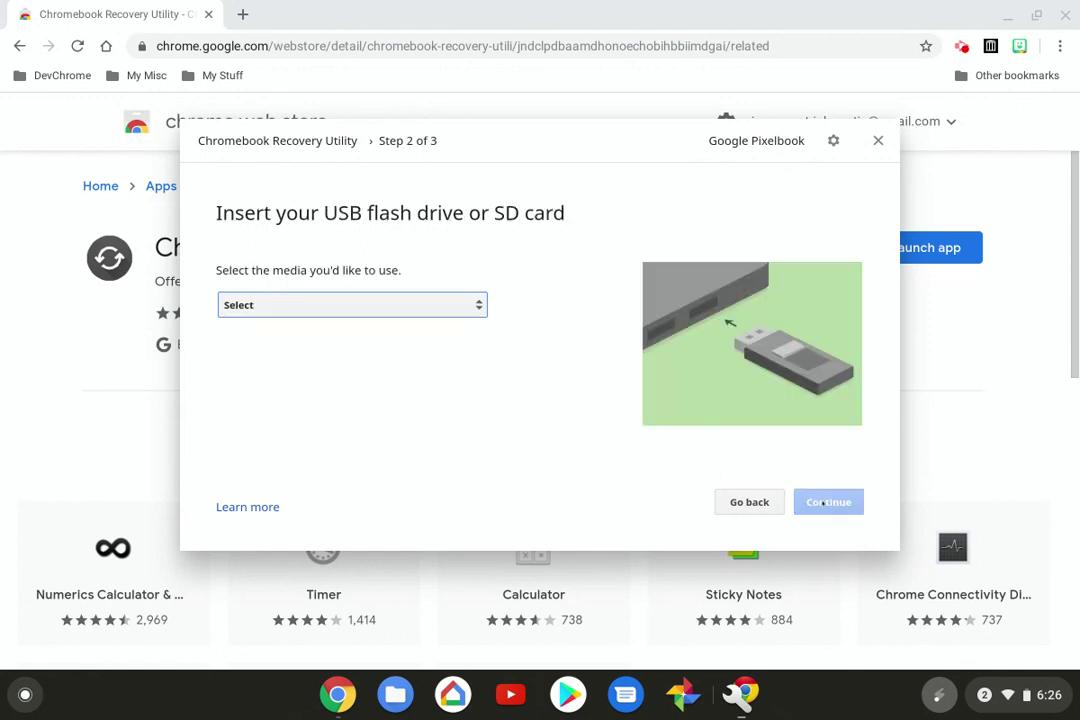
pyautogui.click(356, 310)
pyautogui.click(340, 308)
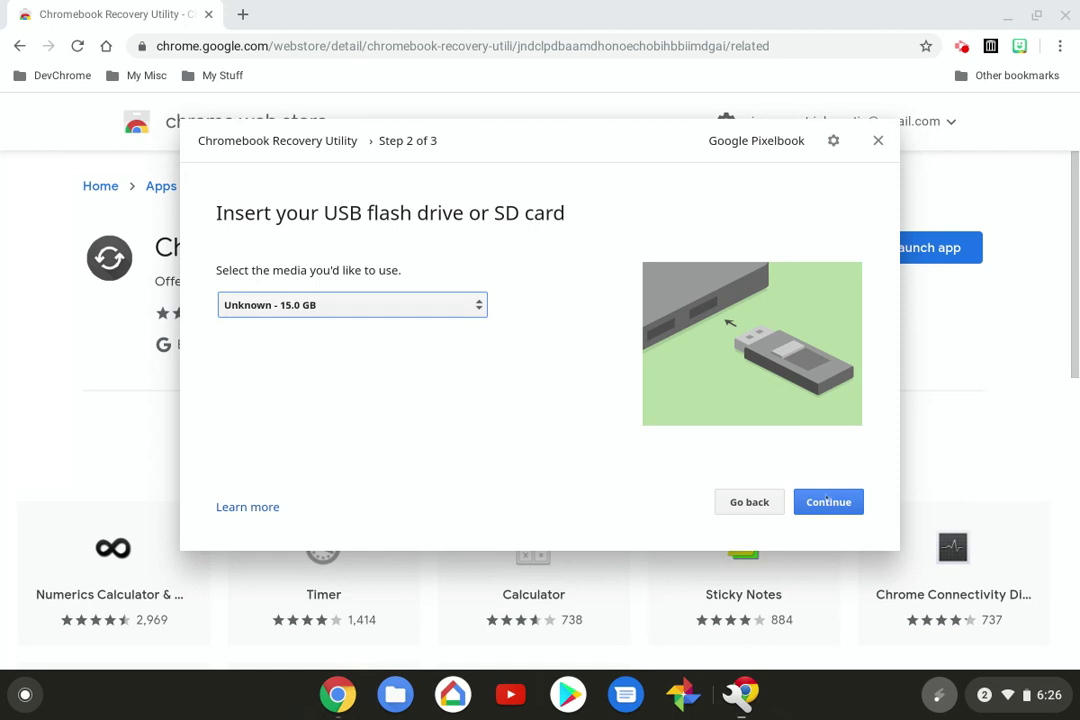
pyautogui.click(828, 501)
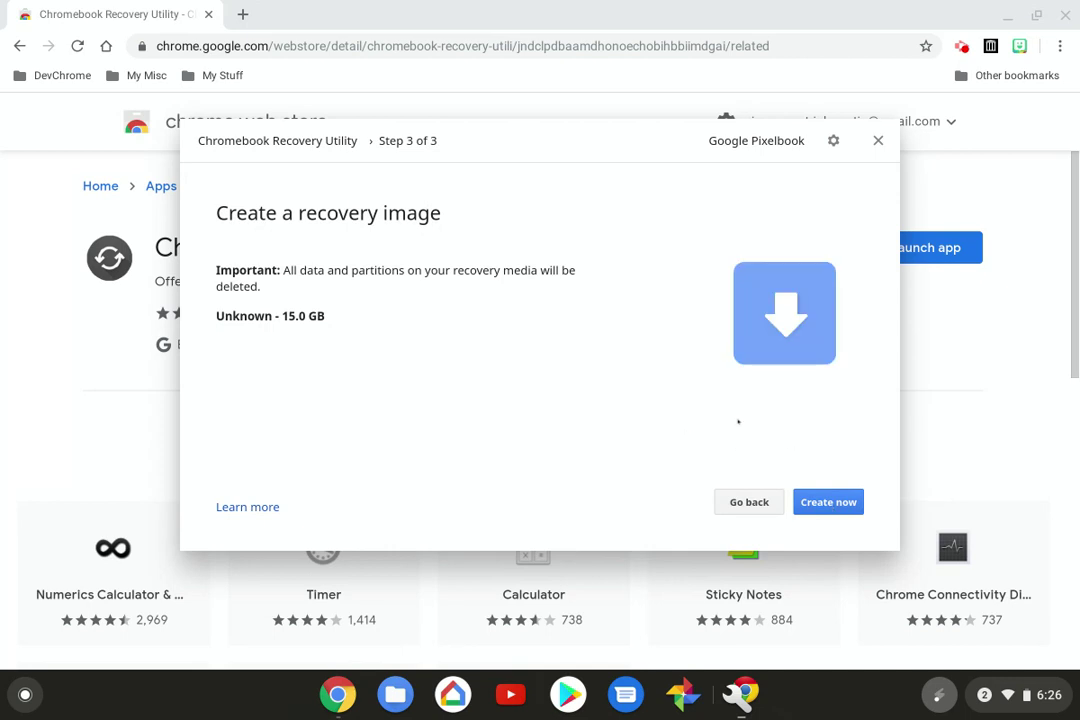
pyautogui.click(830, 503)
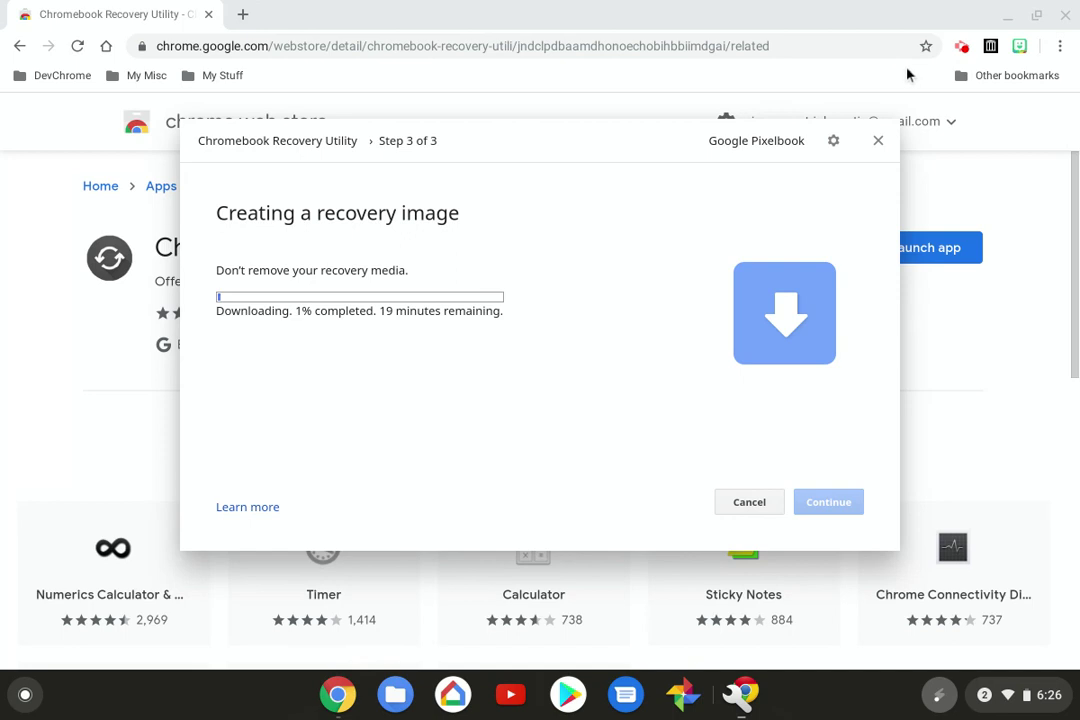
pyautogui.click(961, 46)
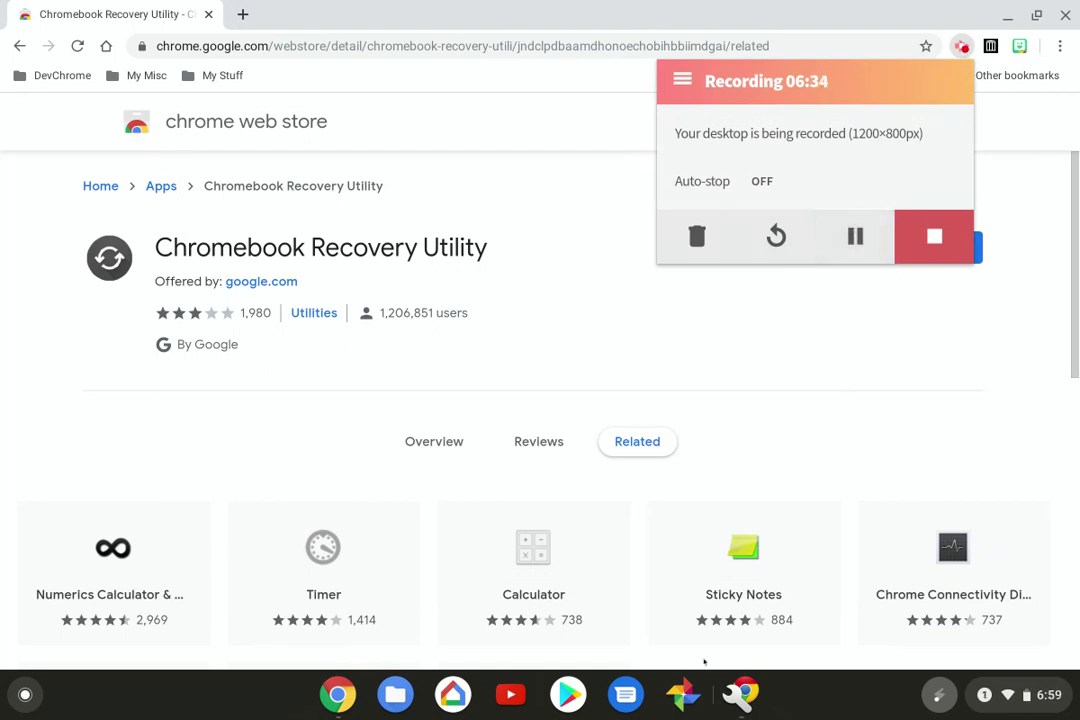
# Bring the Recovery Utility's Success dialog to the front and drag across it.
pyautogui.click(740, 697)
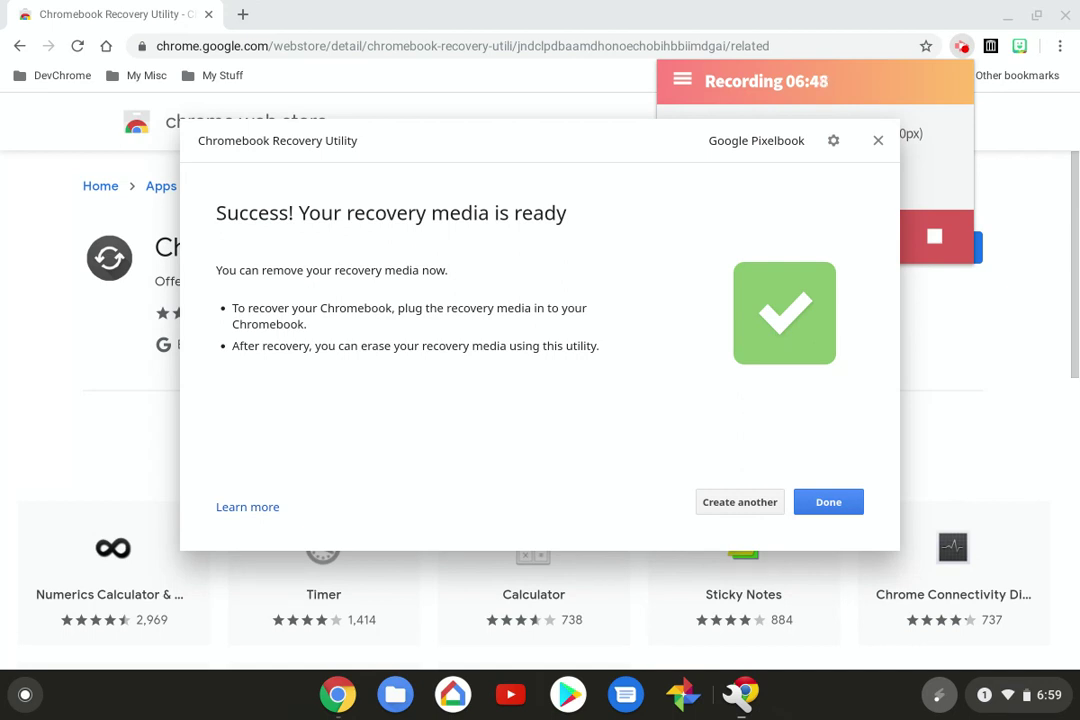
pyautogui.moveTo(346, 211); pyautogui.dragTo(414, 222)
pyautogui.moveTo(265, 277); pyautogui.dragTo(315, 274)
# Close the finished Recovery Utility and eject the UDisk USB drive from the Files sidebar.
pyautogui.click(828, 503)
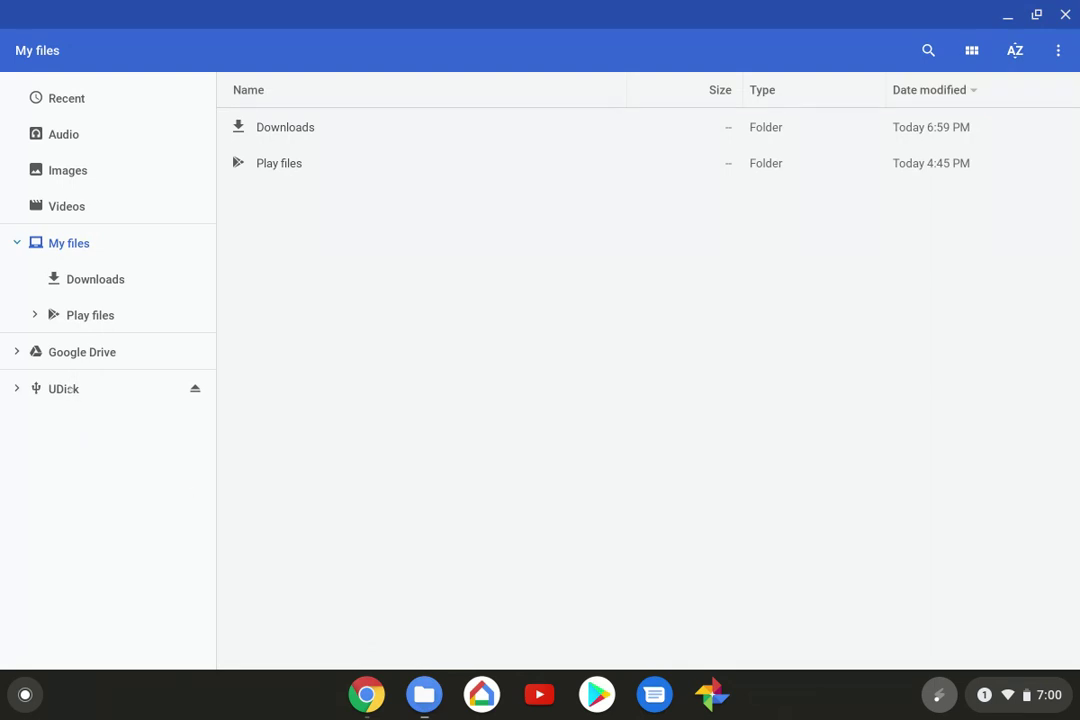
pyautogui.rightClick(72, 390)
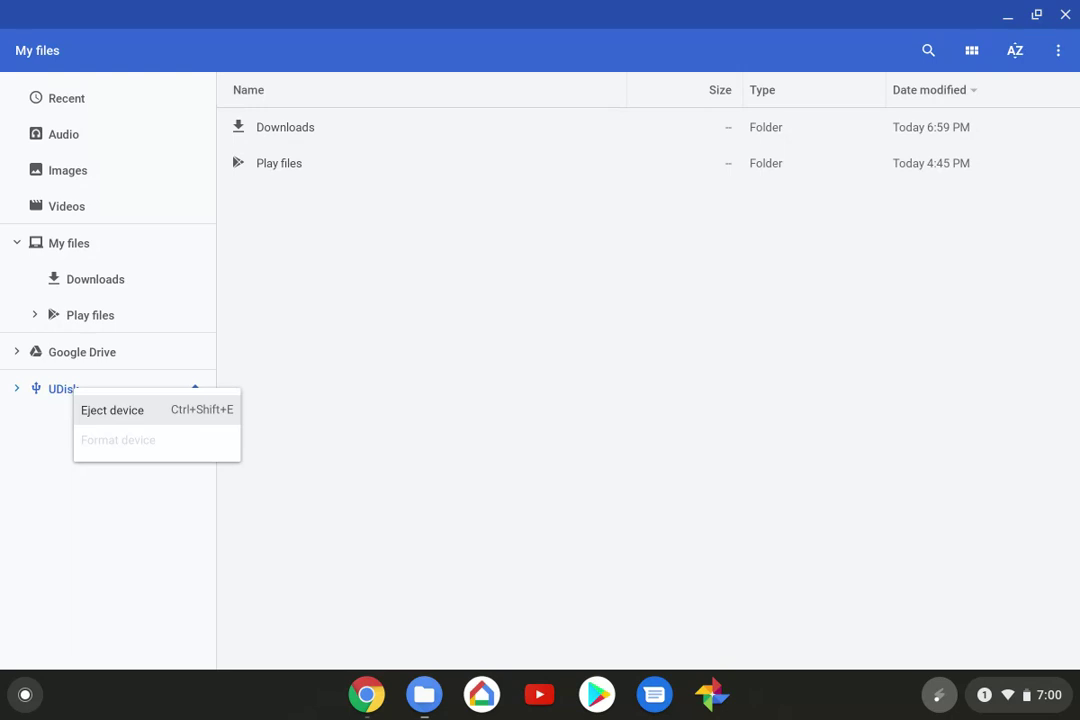
pyautogui.click(95, 409)
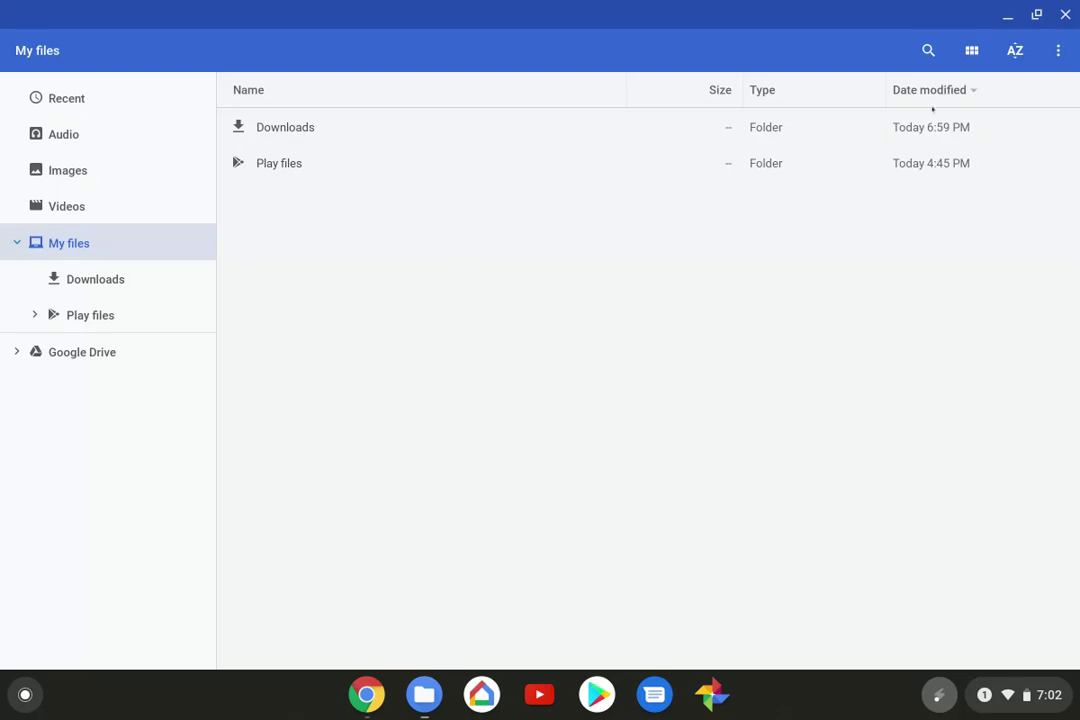
# Close the Files window to return to the Chromebook Recovery Utility store page.
pyautogui.click(1066, 15)
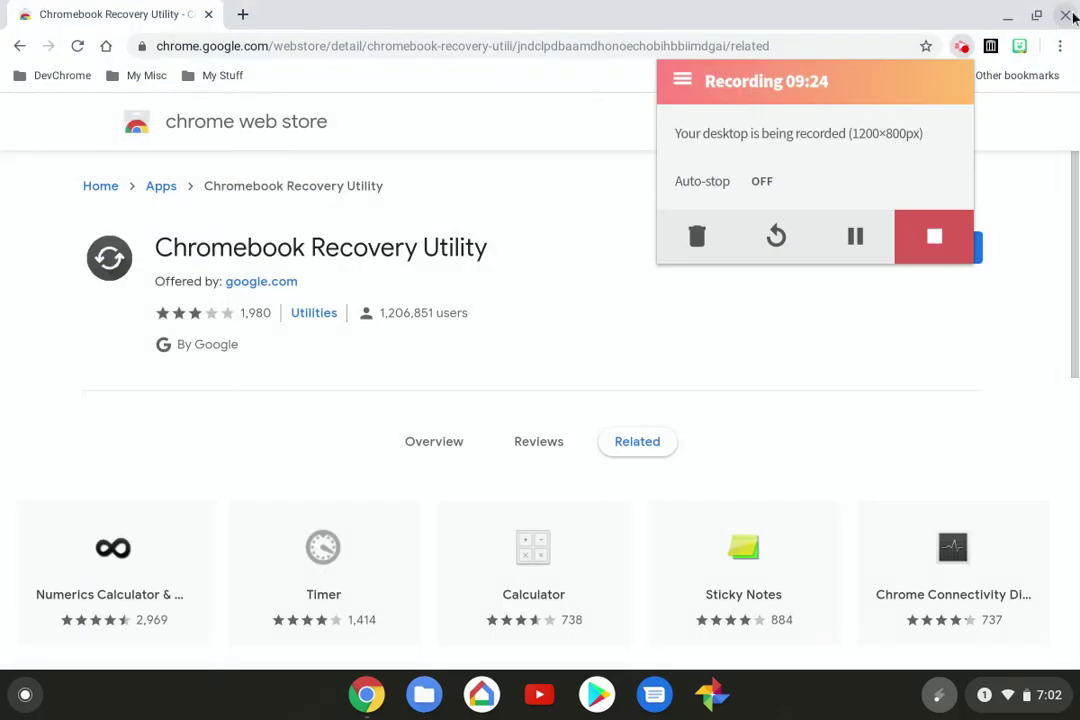